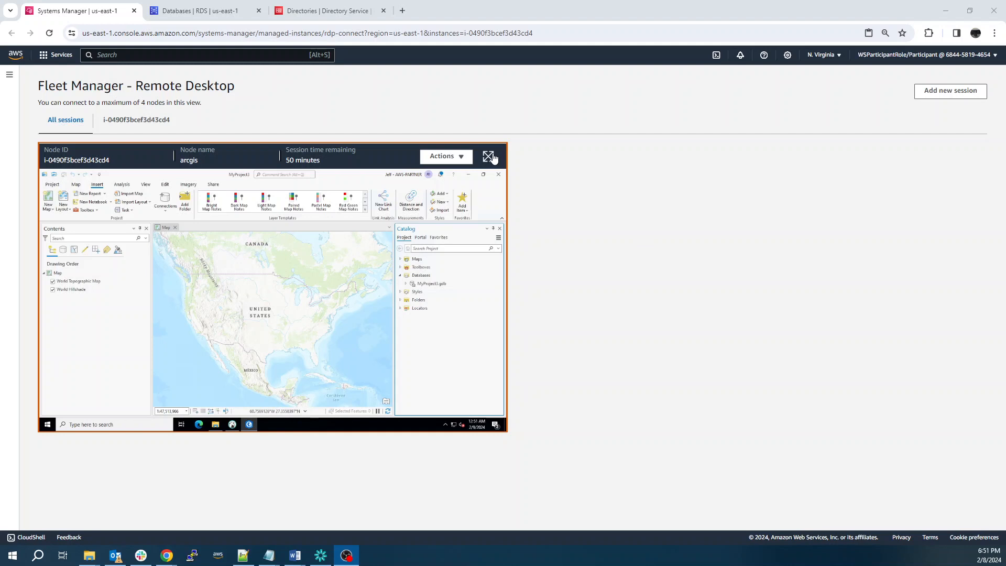
# Switch from Fleet Manager to the RDS Databases page, which has no instances yet
pyautogui.click(199, 12)
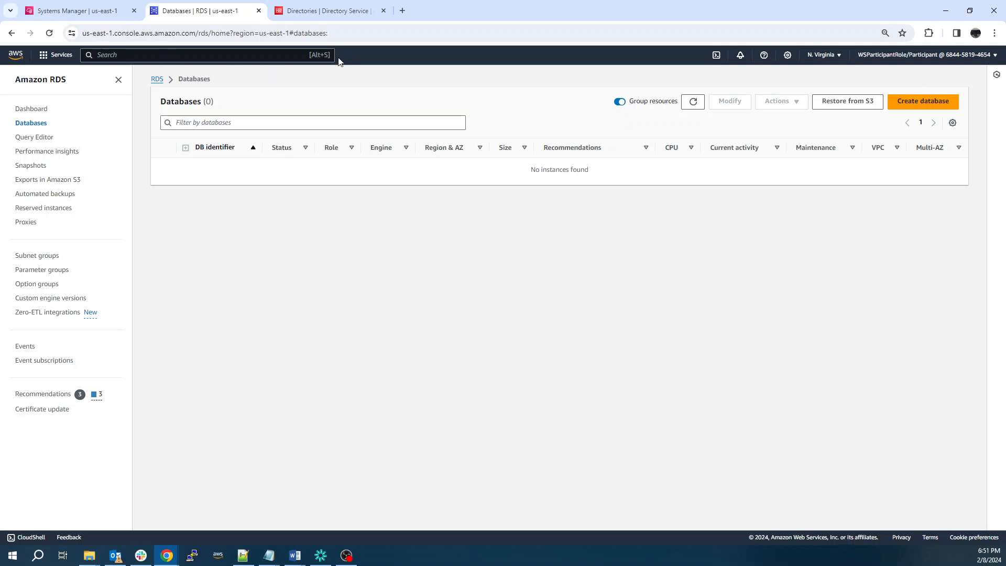
# Set up a new AWS Managed Microsoft AD directory and proceed to its directory information step
pyautogui.click(326, 14)
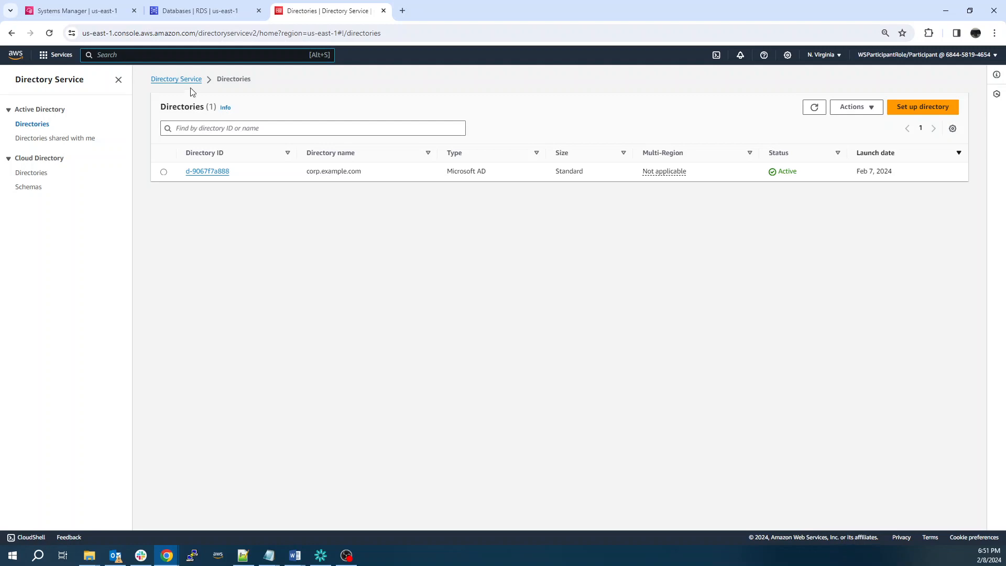
pyautogui.click(911, 113)
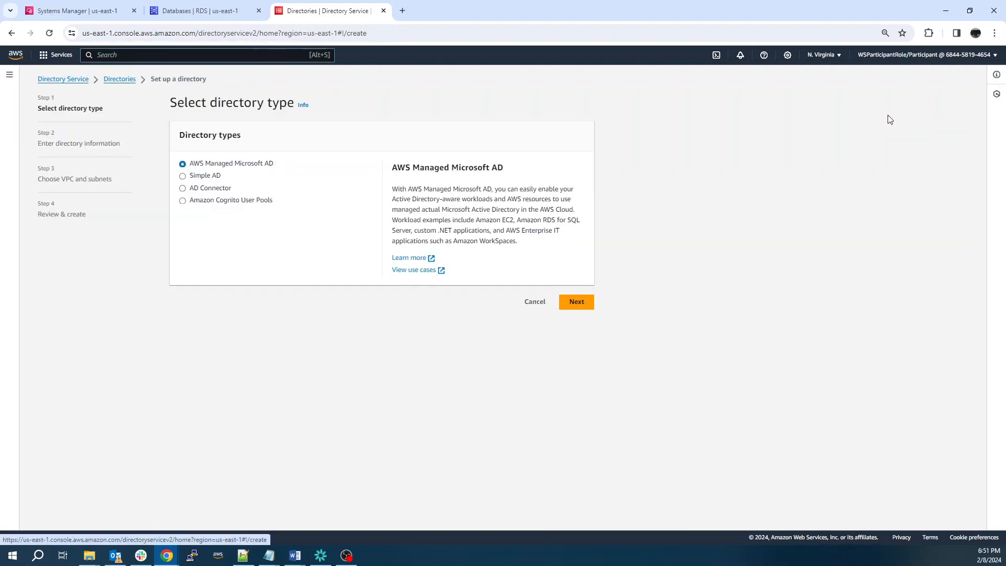
pyautogui.click(183, 176)
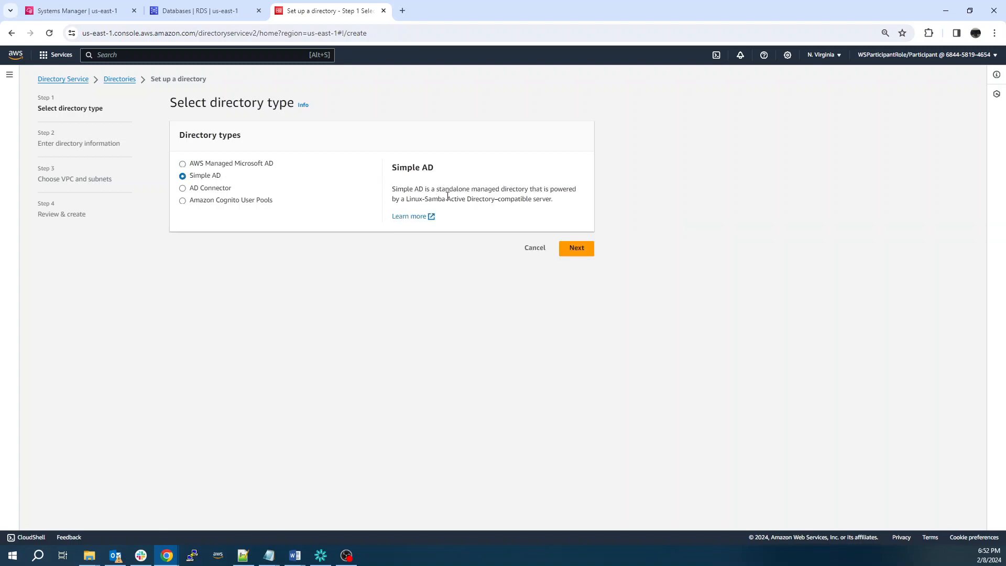
pyautogui.click(183, 164)
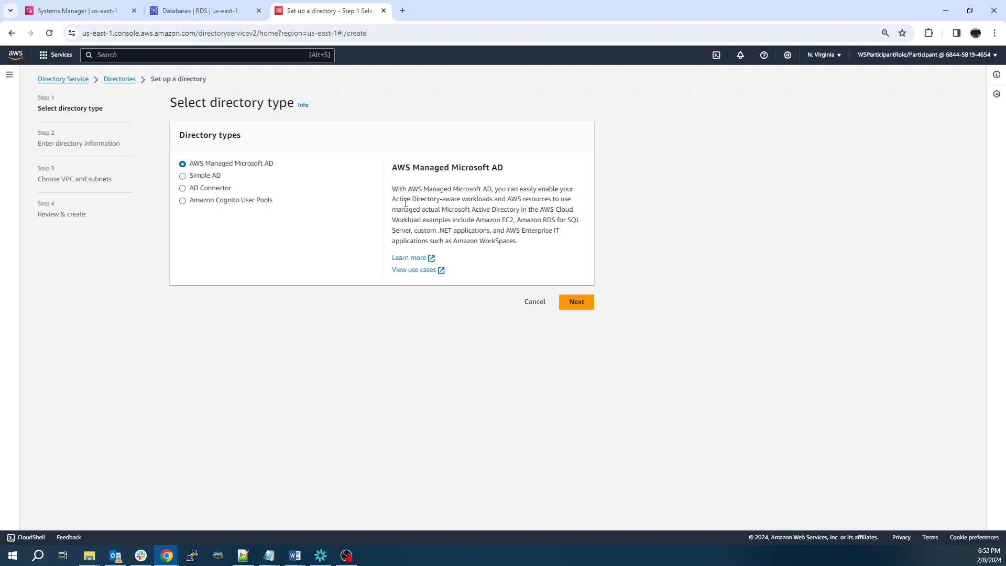
pyautogui.click(580, 299)
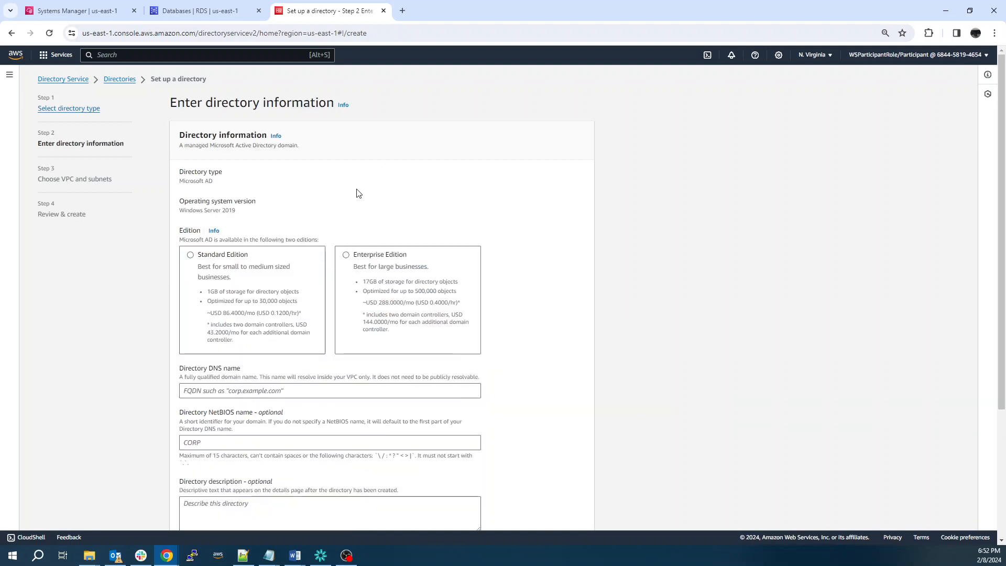
pyautogui.scroll(-2, 358, 194)
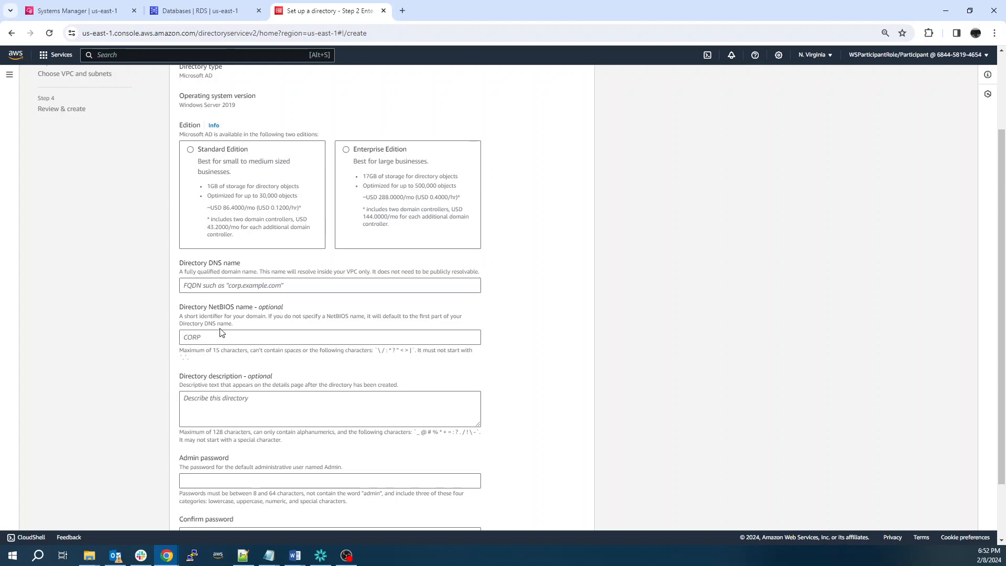
pyautogui.scroll(-2, 216, 321)
pyautogui.scroll(4, 220, 405)
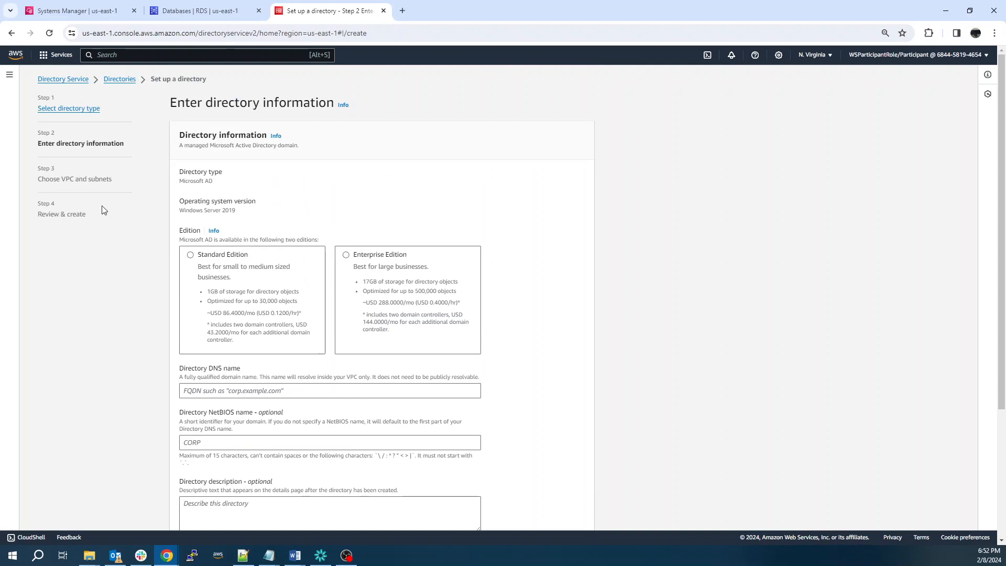
# Abandon the directory setup and open the RDS Create database form
pyautogui.click(120, 80)
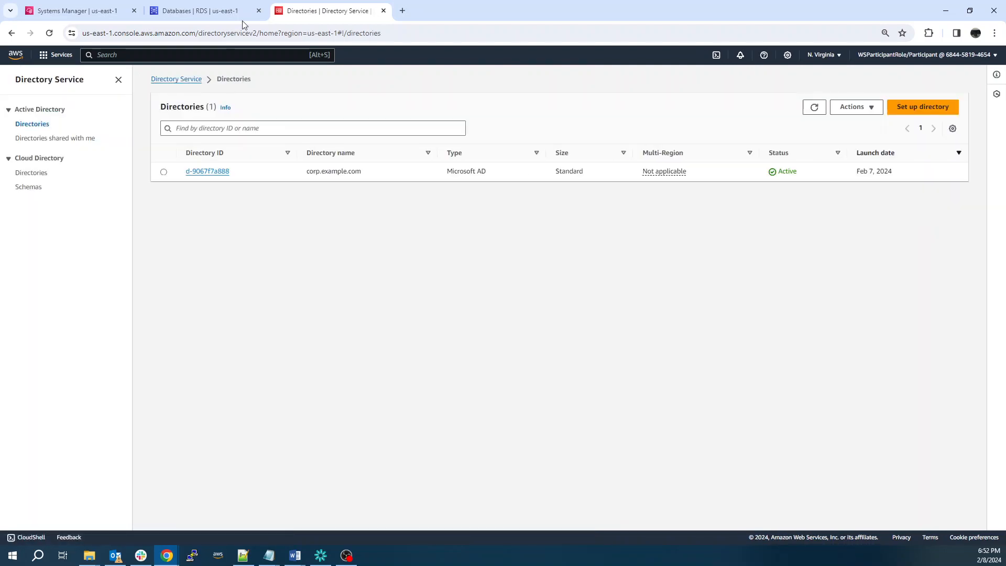
pyautogui.click(212, 10)
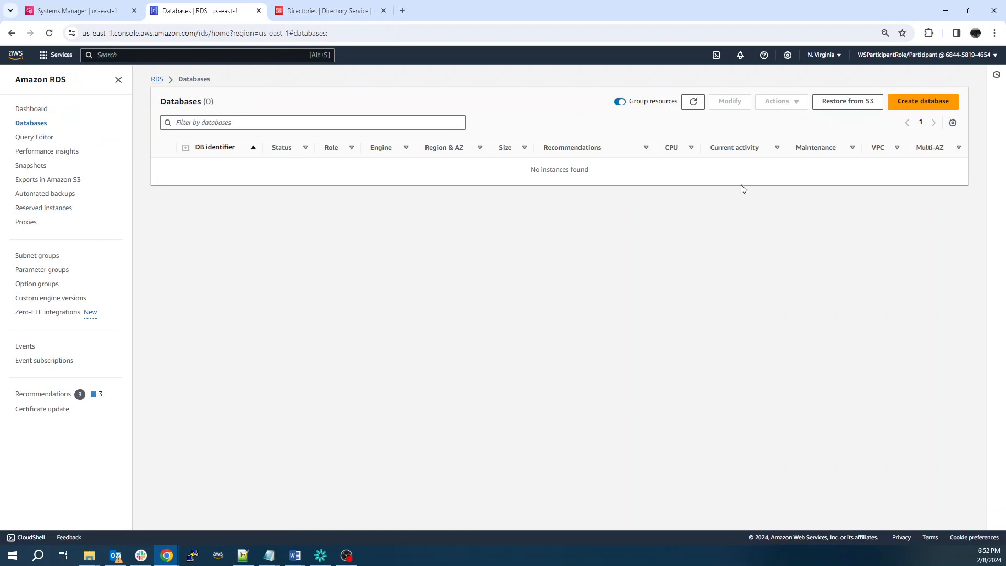
pyautogui.click(918, 108)
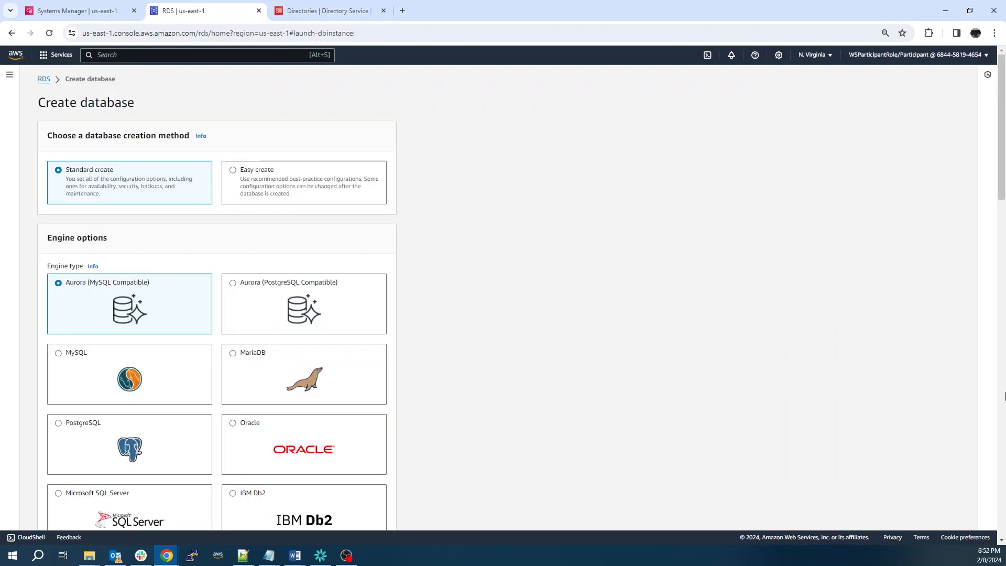
# Choose Microsoft SQL Server as the engine, with SQL Server 2019 and the Production template
pyautogui.scroll(-3, 204, 243)
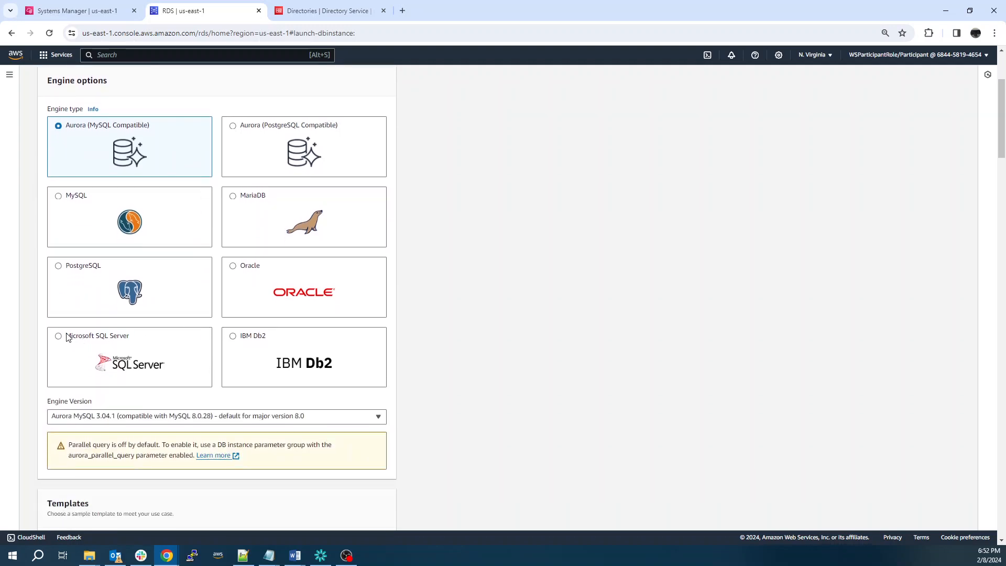
pyautogui.click(59, 337)
pyautogui.scroll(-2, 536, 304)
pyautogui.scroll(-3, 534, 303)
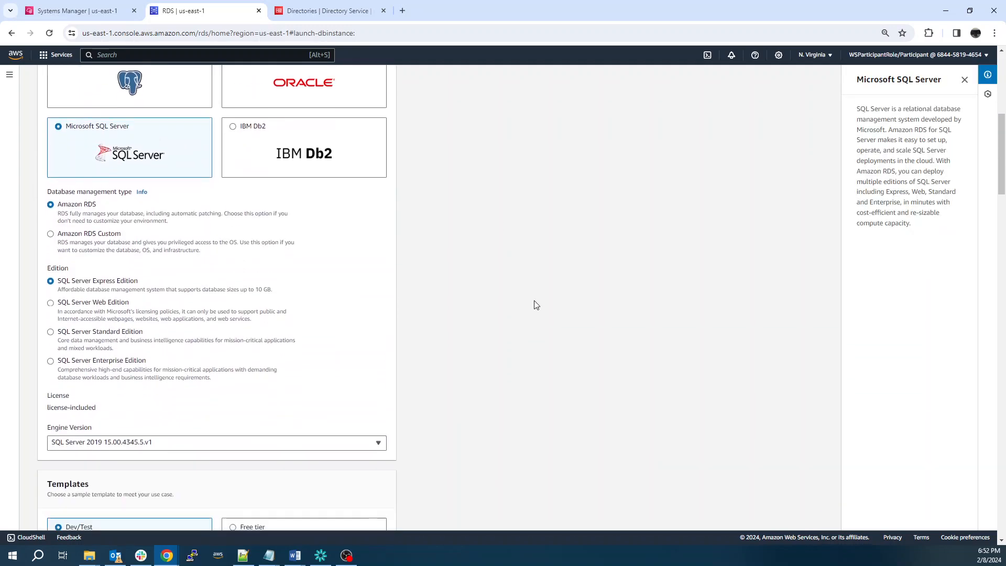
pyautogui.scroll(-1, 168, 262)
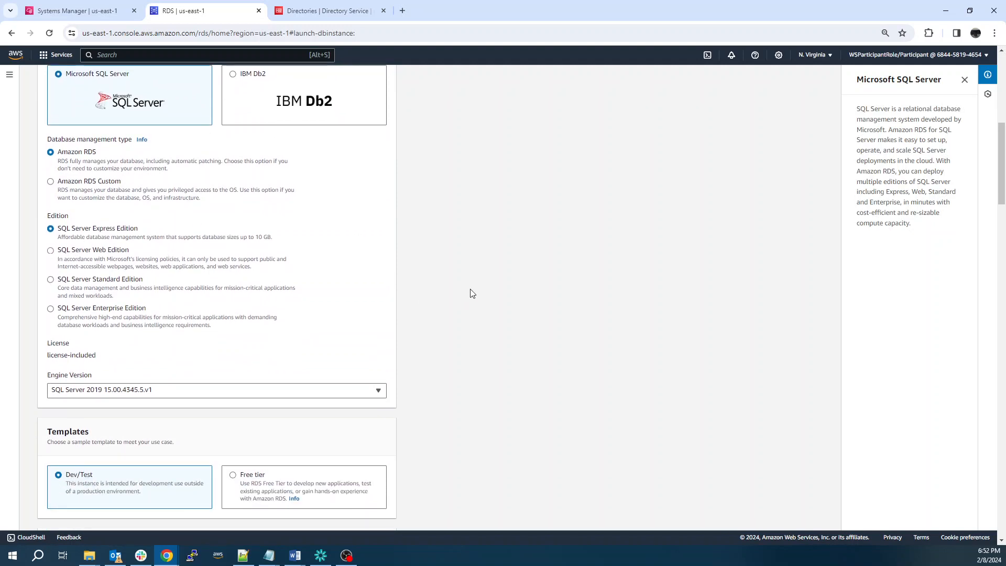
pyautogui.scroll(-6, 472, 292)
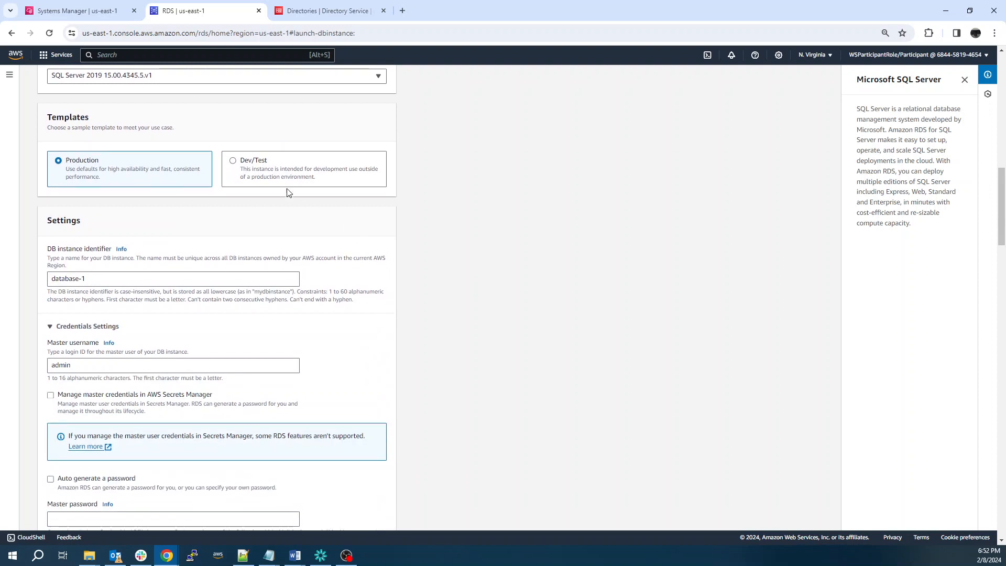
# Switch to the Dev/Test template and enter and confirm the master password
pyautogui.click(245, 168)
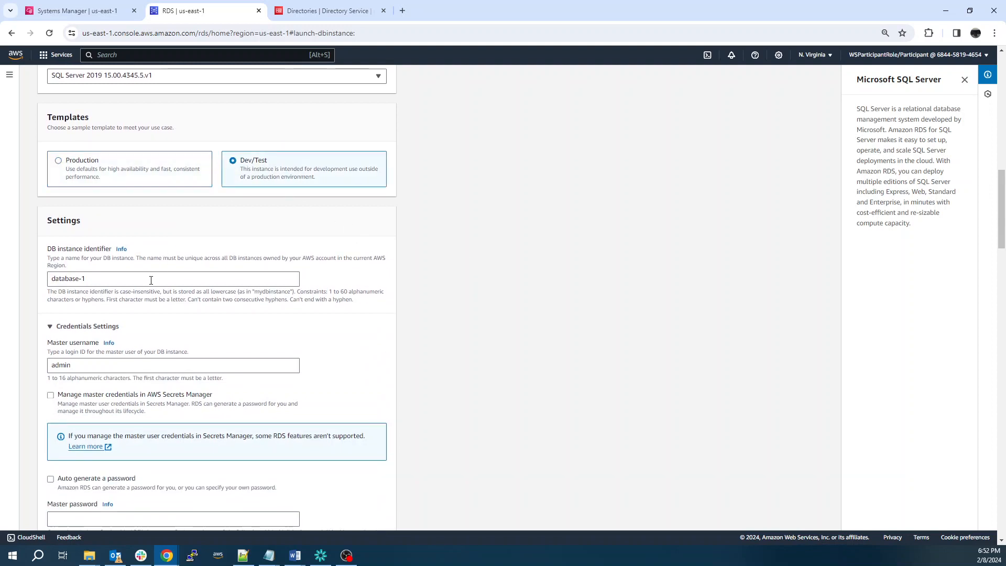
pyautogui.scroll(-3, 243, 312)
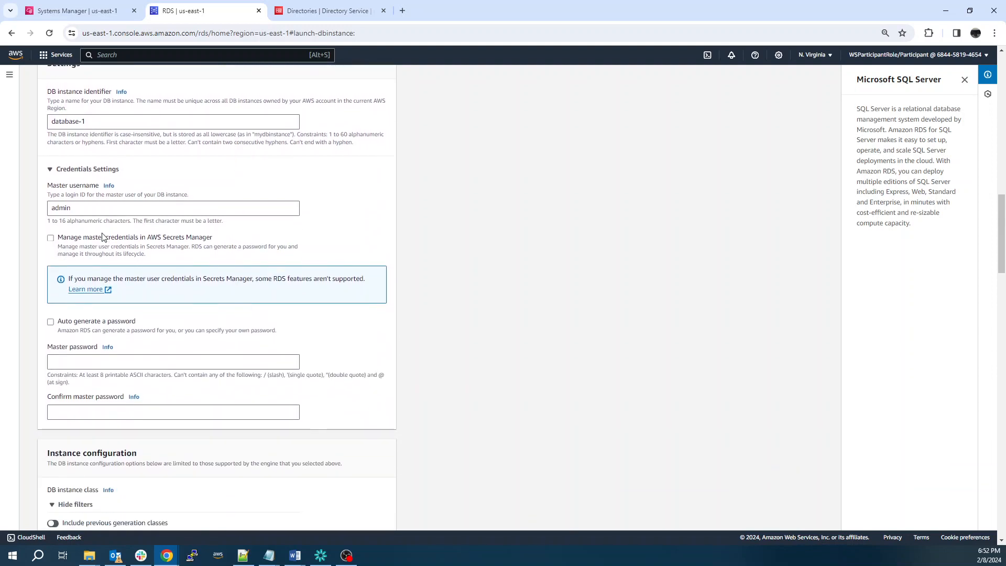
pyautogui.click(85, 359)
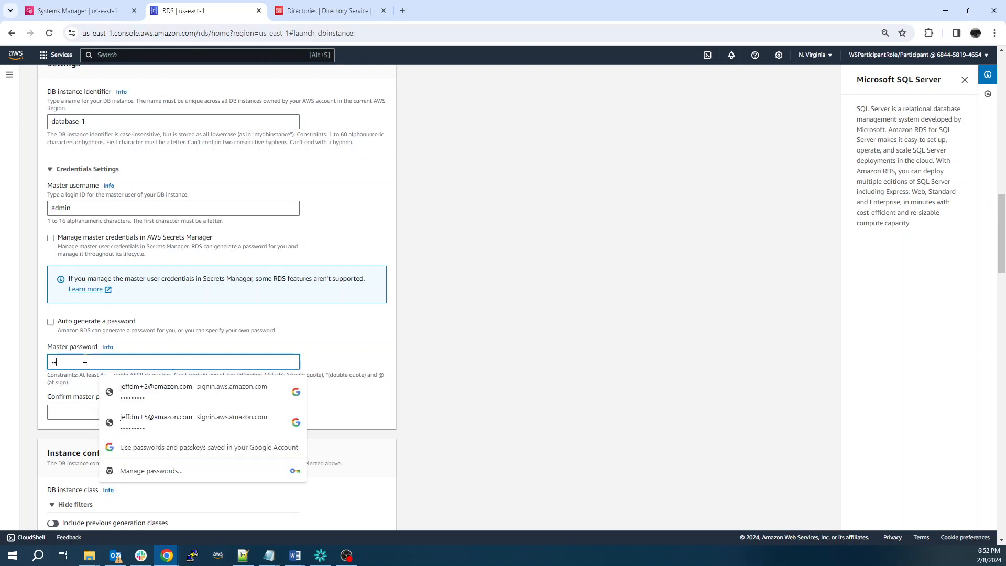
pyautogui.write('••••••••')
pyautogui.click(79, 412)
pyautogui.write('••••')
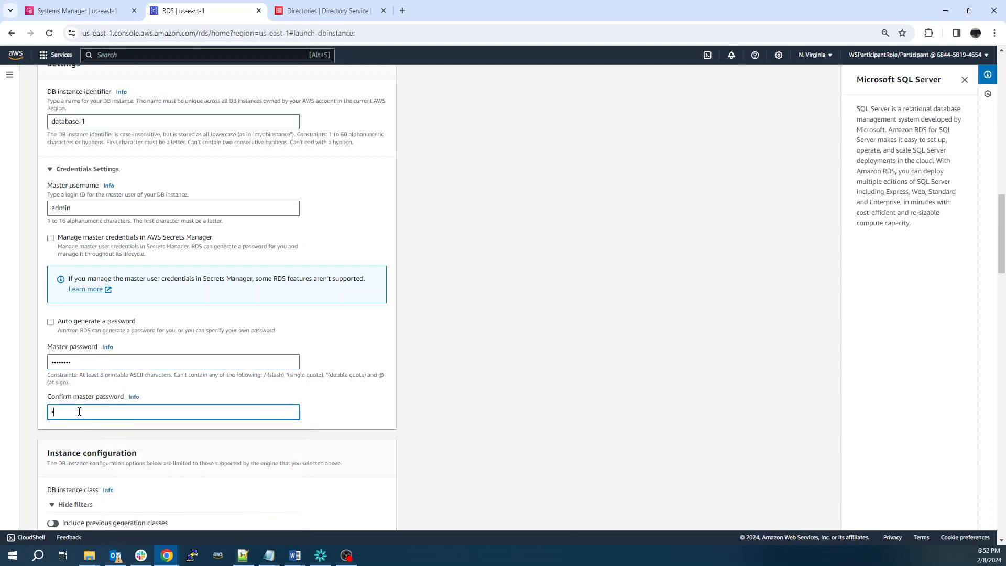
pyautogui.click(545, 401)
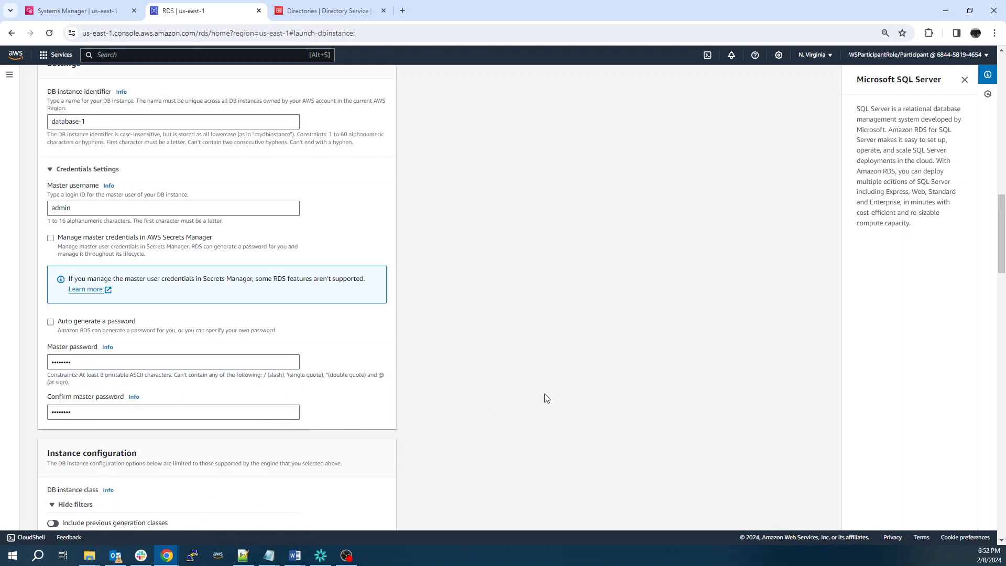
pyautogui.scroll(-5, 545, 398)
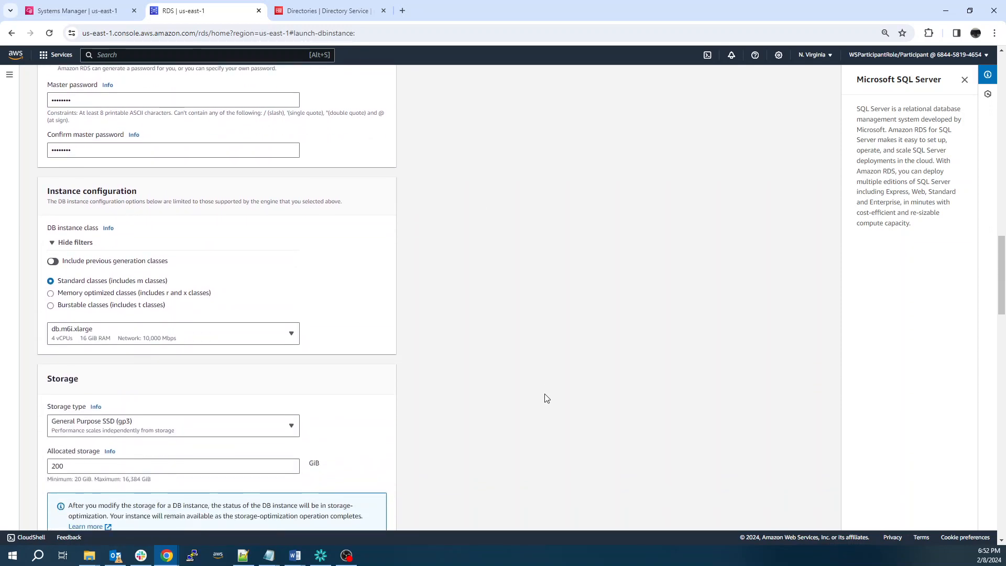
pyautogui.scroll(-1, 443, 377)
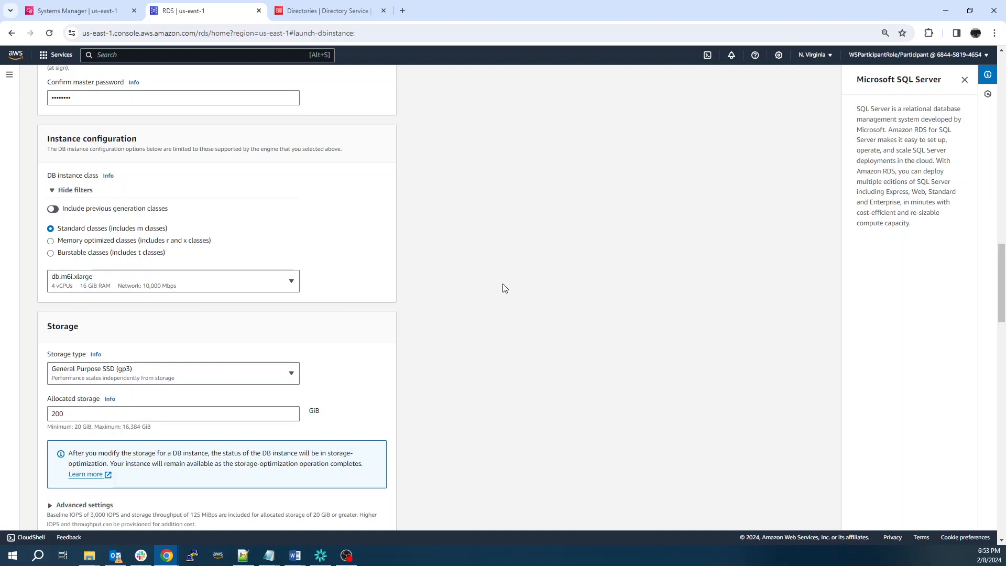
pyautogui.scroll(-4, 509, 286)
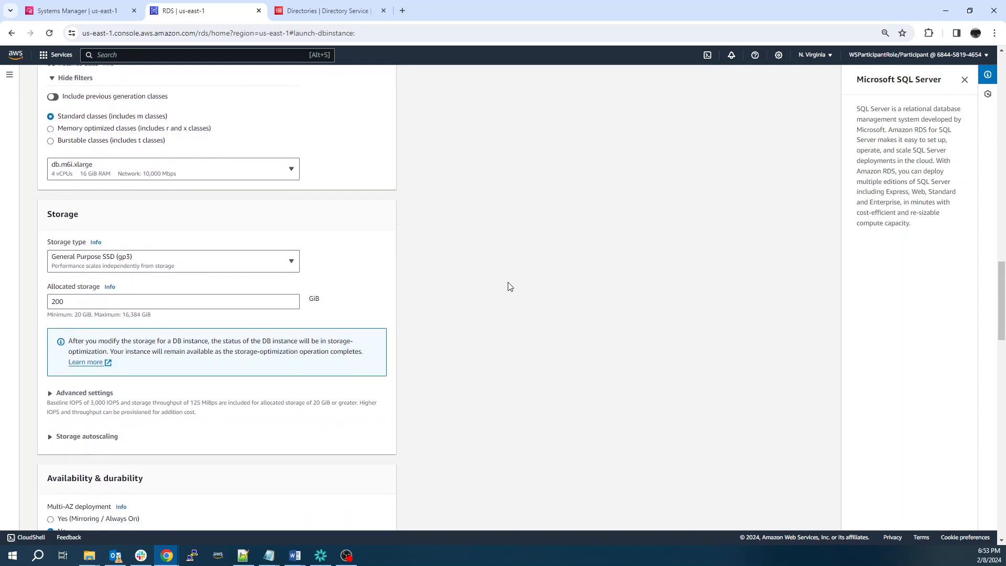
pyautogui.scroll(-3, 509, 286)
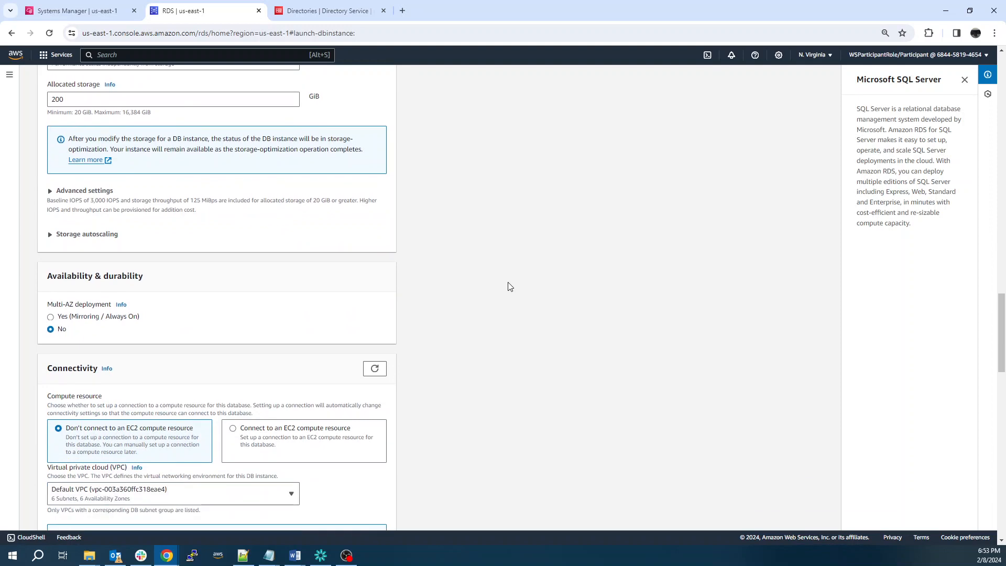
pyautogui.scroll(2, 508, 286)
pyautogui.click(70, 304)
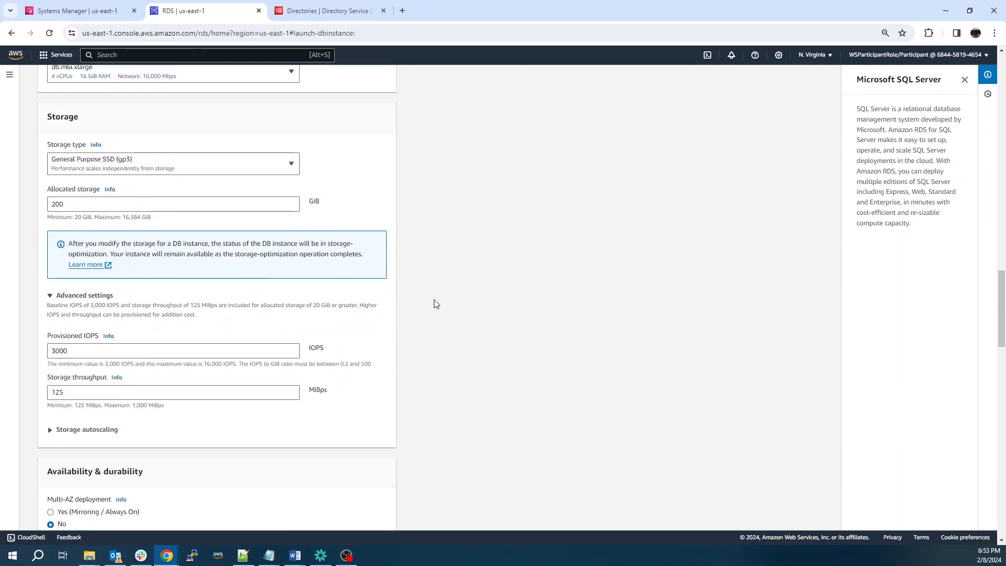
pyautogui.scroll(-5, 434, 304)
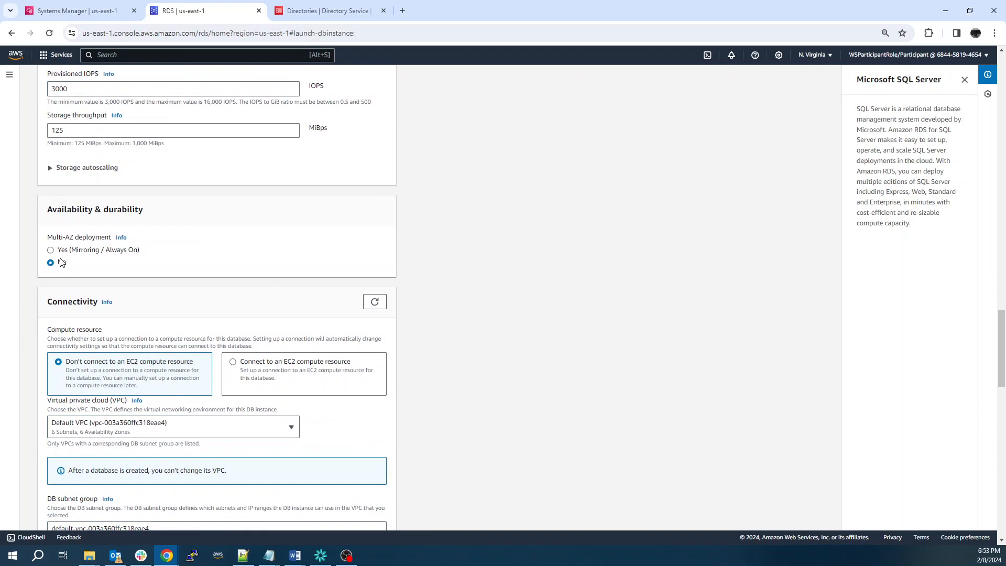
pyautogui.scroll(-1, 61, 262)
pyautogui.scroll(-2, 74, 221)
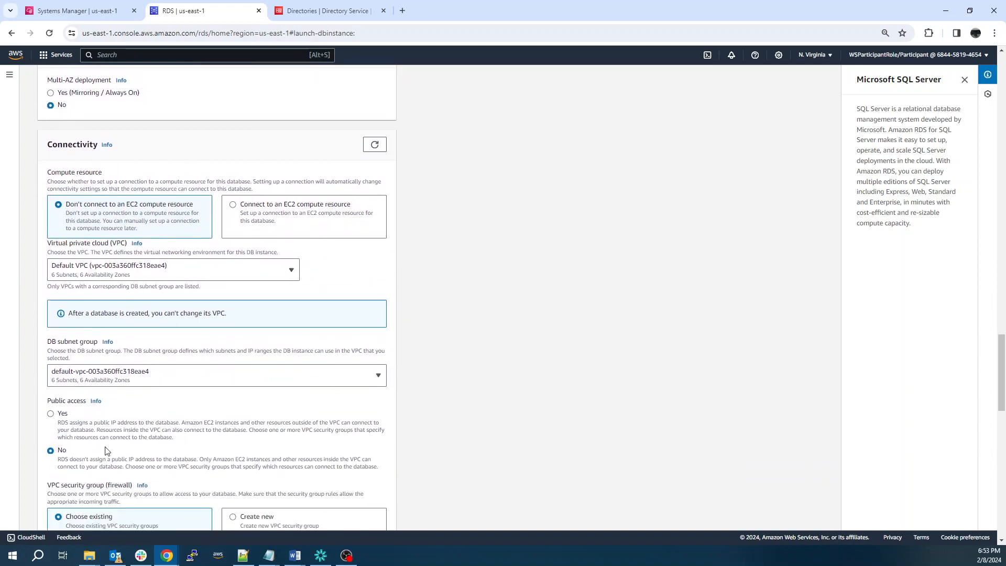
pyautogui.scroll(-1, 149, 286)
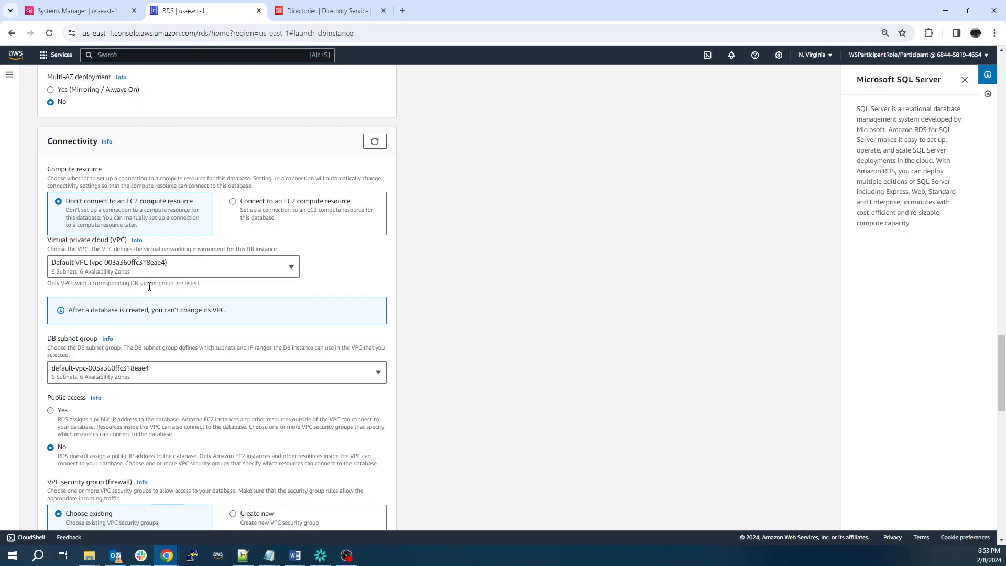
pyautogui.scroll(-3, 105, 293)
pyautogui.scroll(-2, 81, 296)
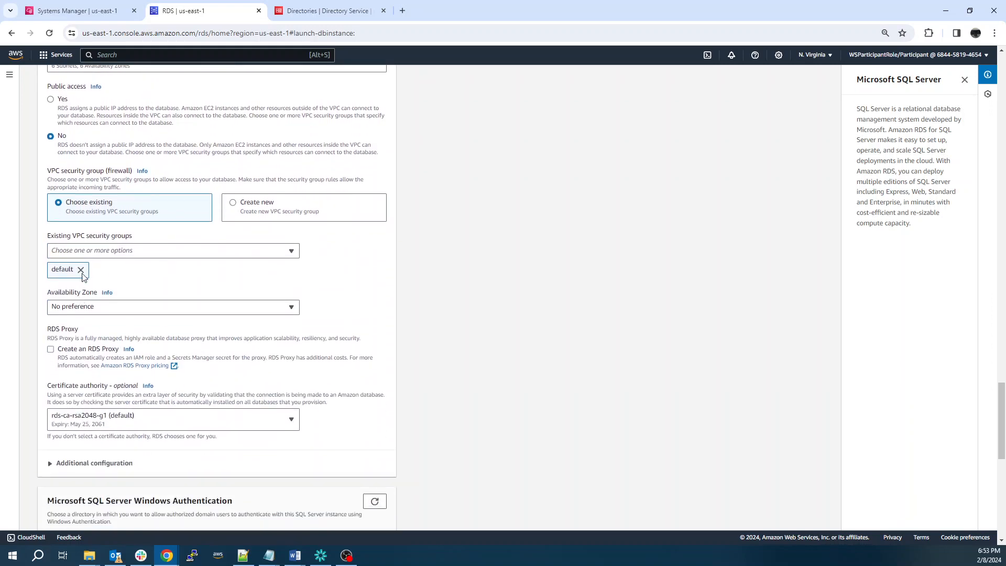
pyautogui.scroll(-2, 100, 281)
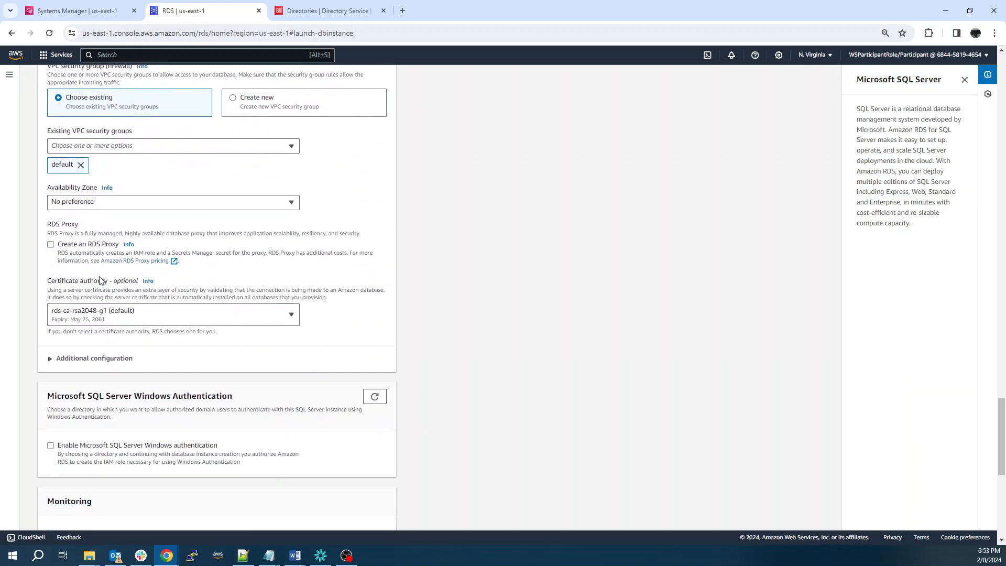
pyautogui.scroll(-1, 139, 307)
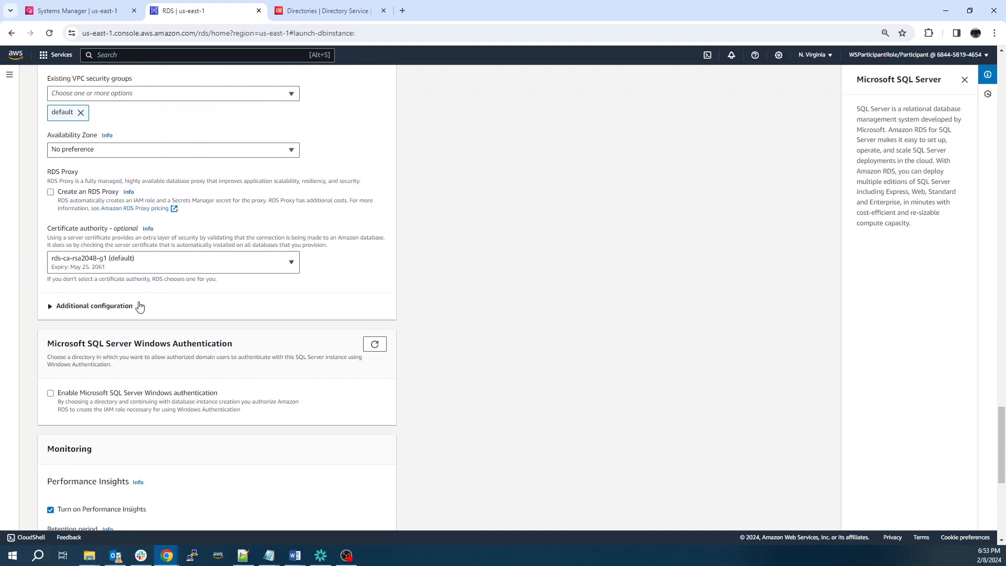
pyautogui.scroll(-3, 139, 307)
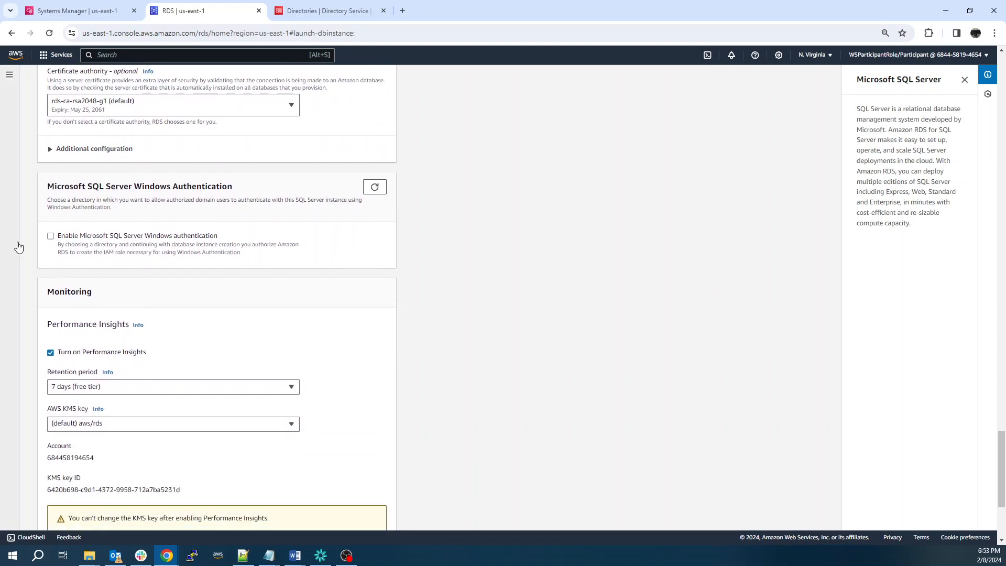
# Enable SQL Server Windows authentication using the corp.example.com directory
pyautogui.click(50, 236)
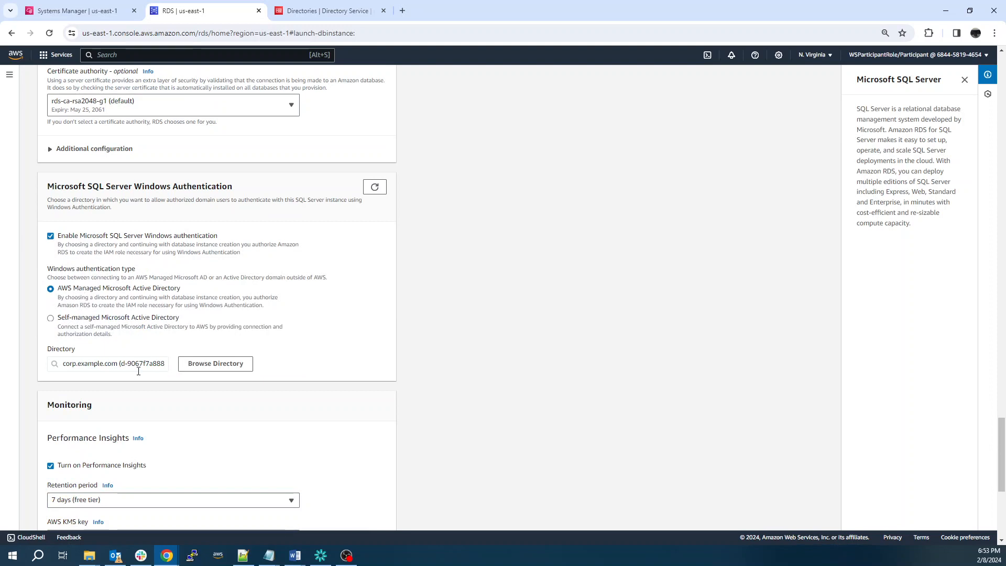
pyautogui.click(192, 367)
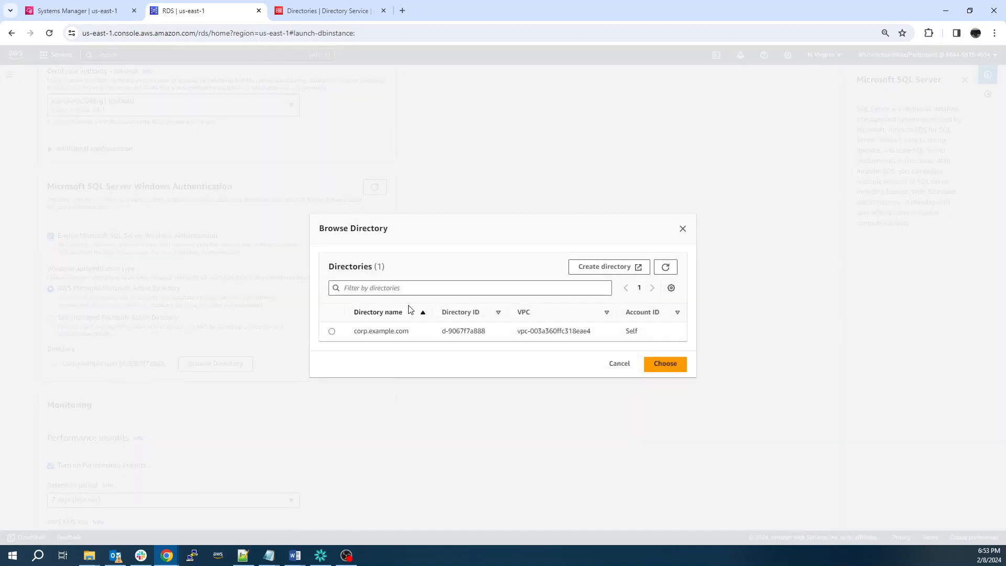
pyautogui.click(529, 335)
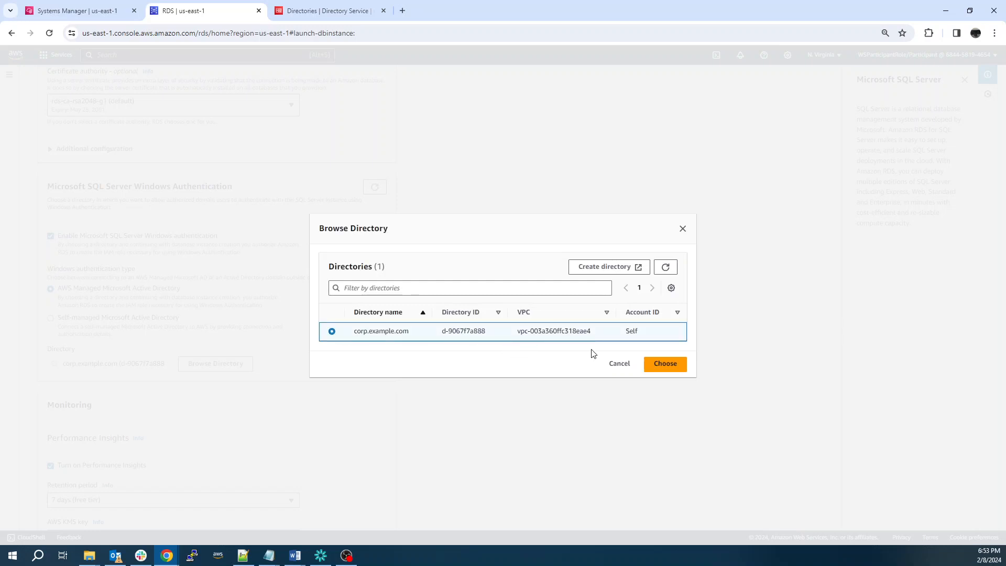
pyautogui.click(667, 362)
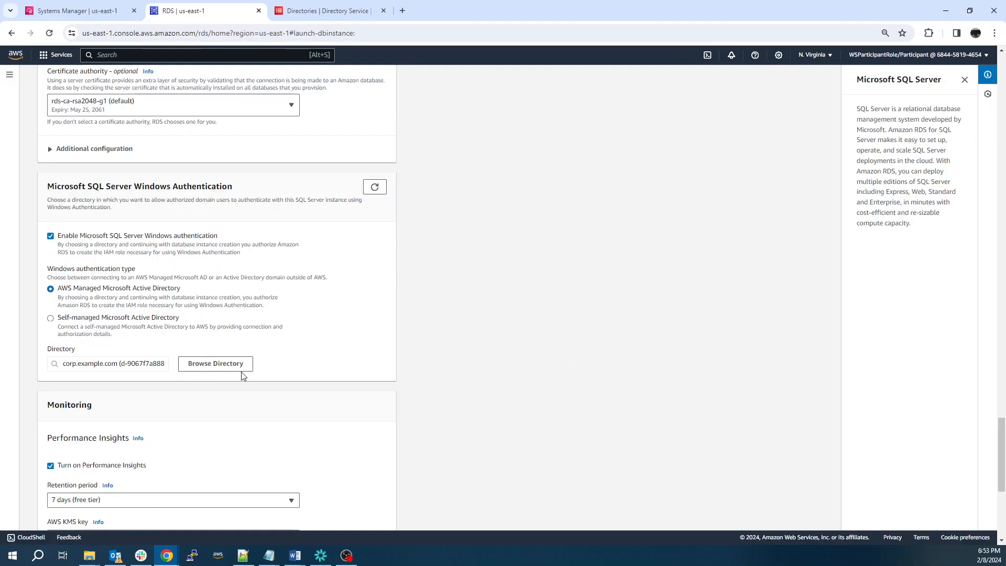
pyautogui.scroll(-2, 120, 360)
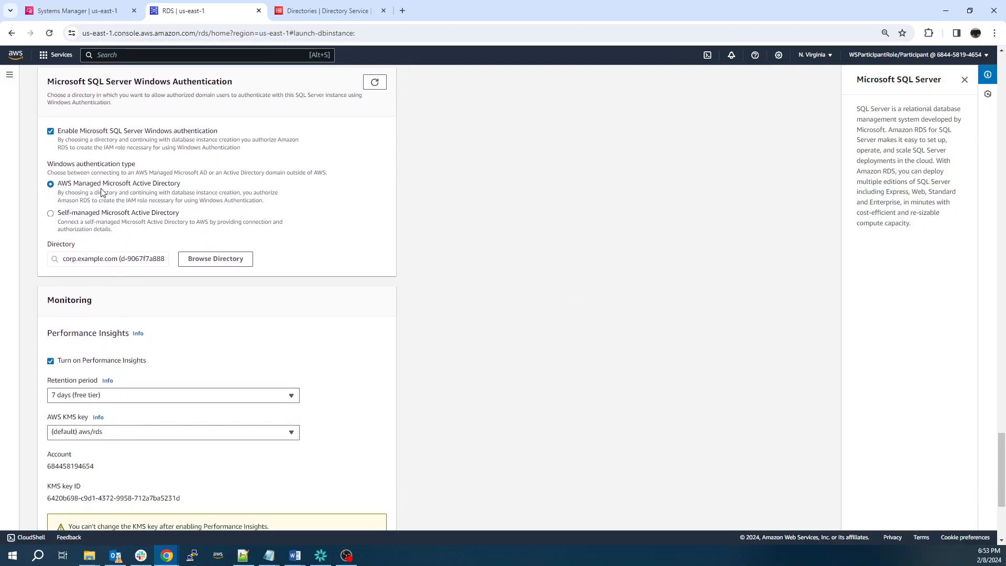
# Turn off Performance Insights and Enhanced Monitoring
pyautogui.click(50, 362)
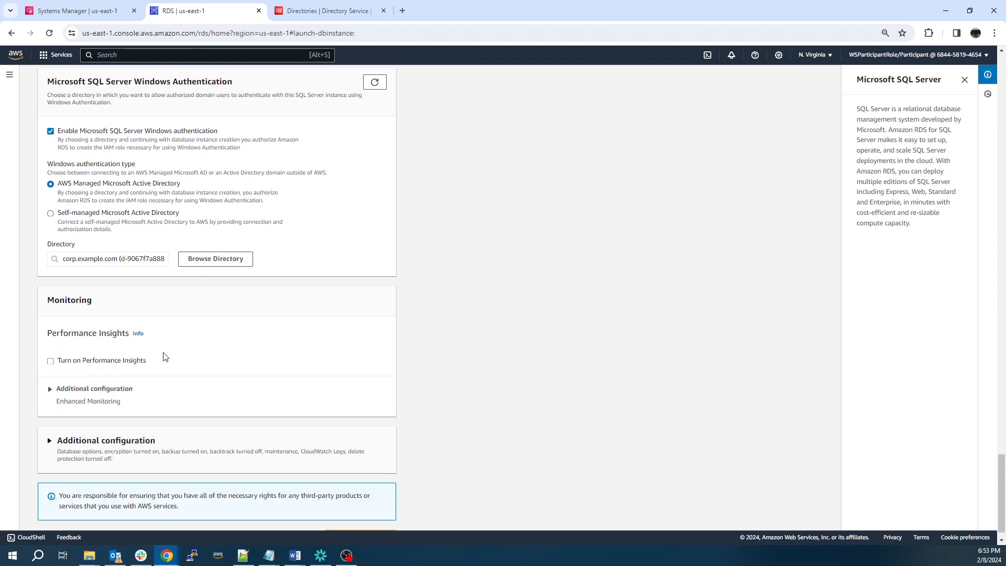
pyautogui.scroll(-1, 117, 354)
pyautogui.click(94, 366)
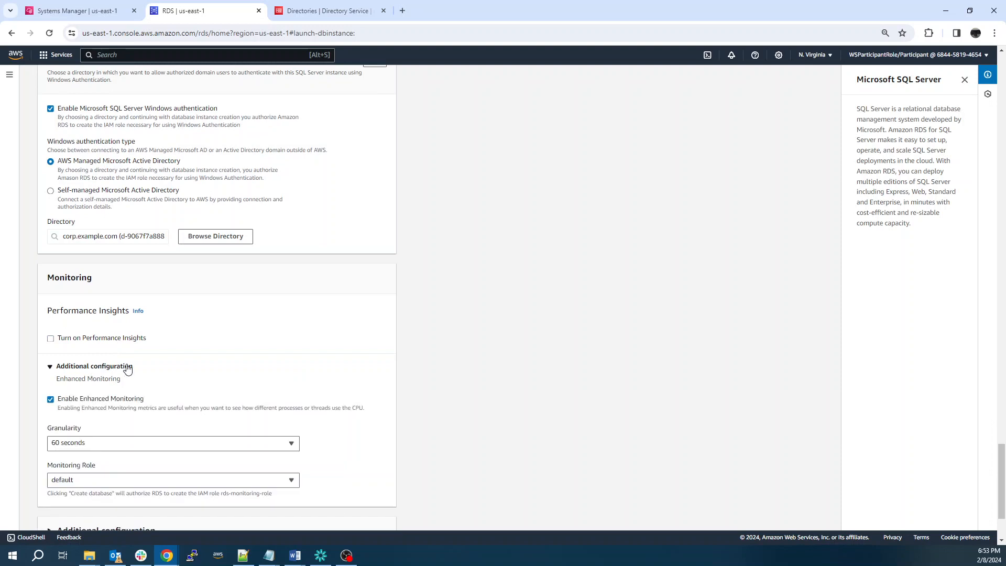
pyautogui.scroll(-2, 126, 367)
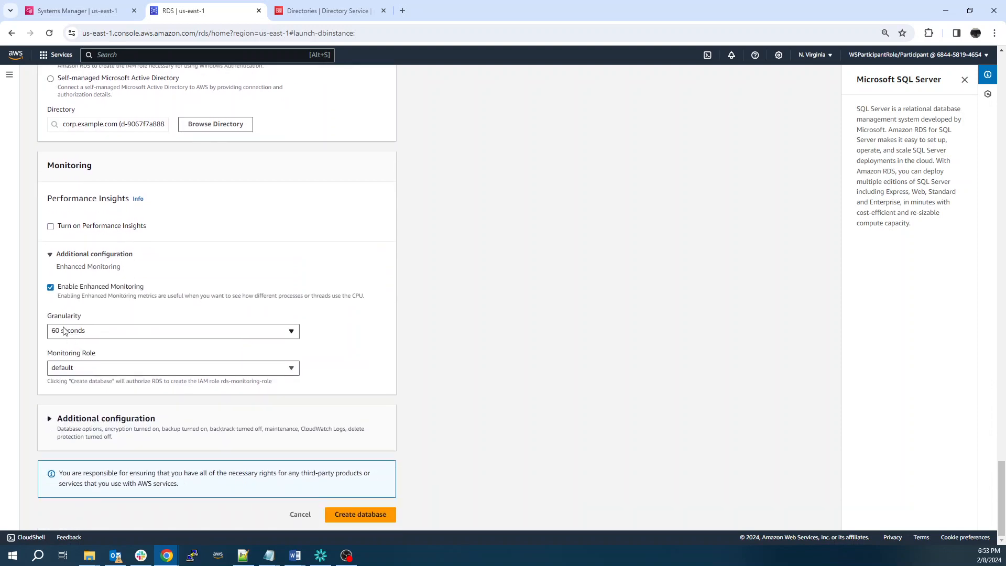
pyautogui.click(51, 288)
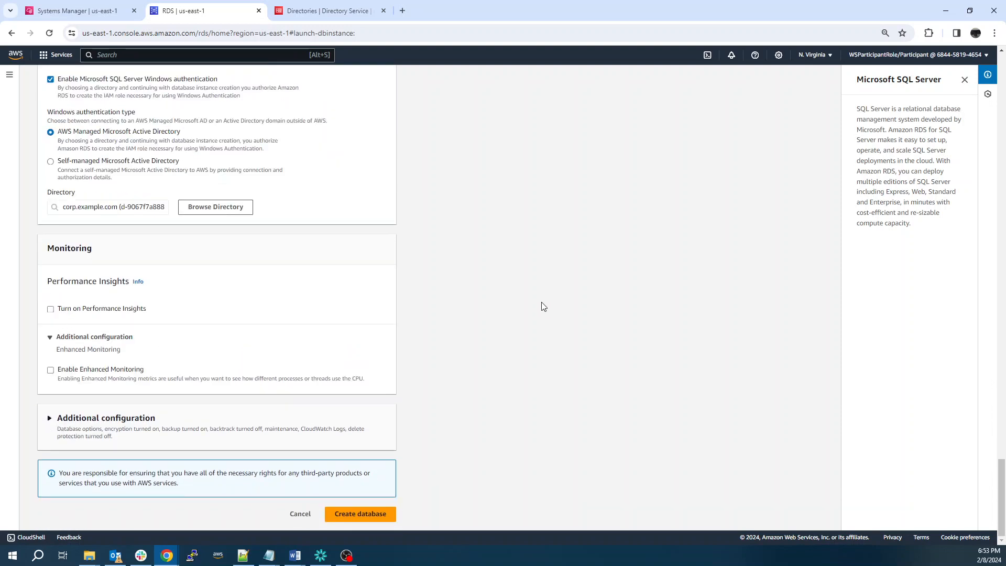
# Disable automated backups and encryption under Additional configuration, then create database-1
pyautogui.click(159, 418)
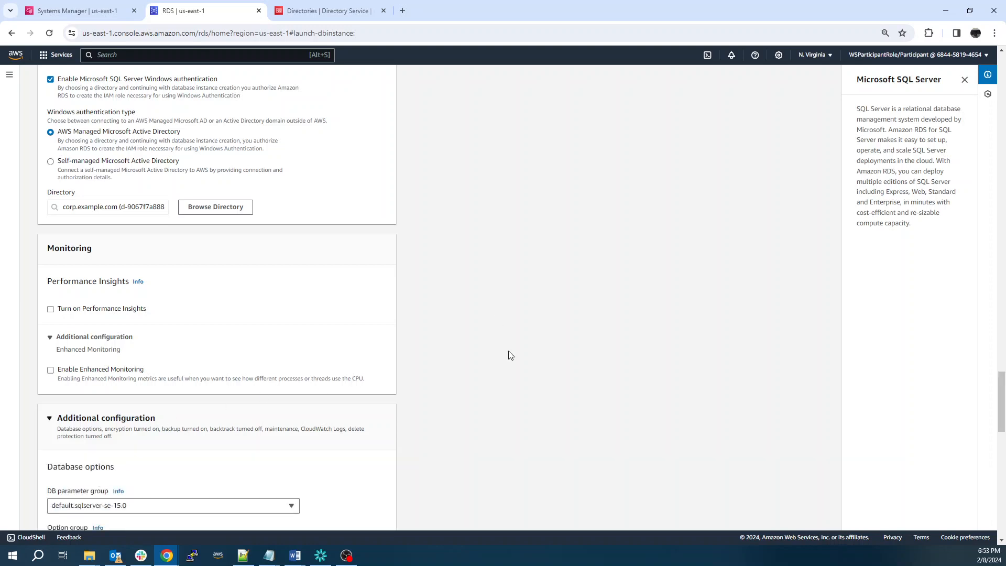
pyautogui.scroll(-4, 510, 354)
pyautogui.scroll(-3, 510, 355)
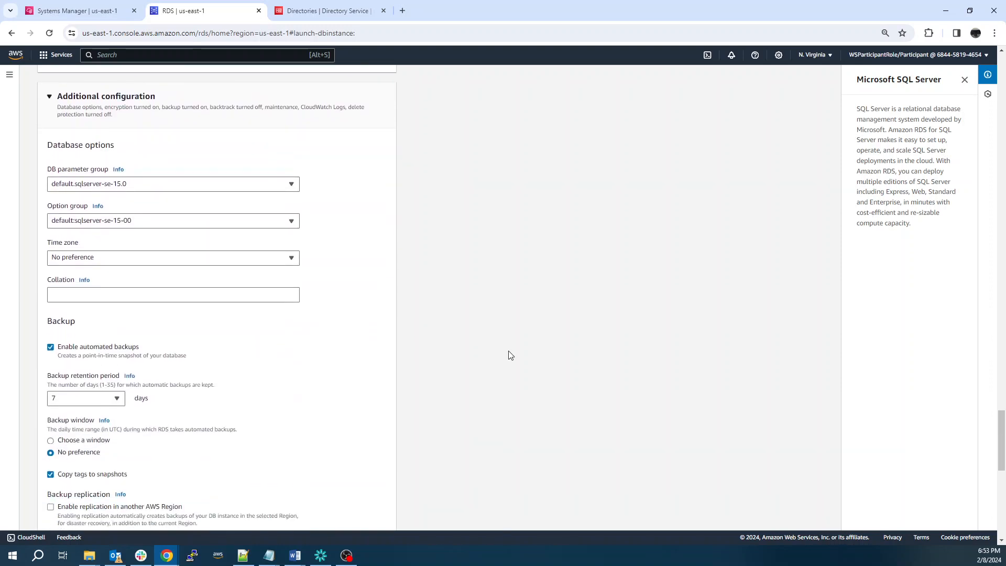
pyautogui.scroll(-1, 509, 353)
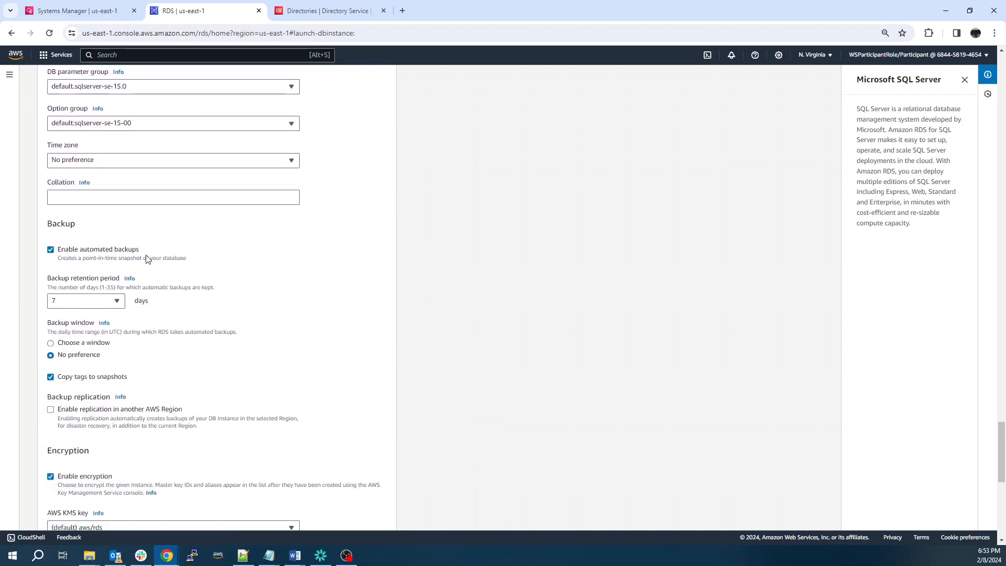
pyautogui.click(53, 250)
pyautogui.scroll(-3, 631, 213)
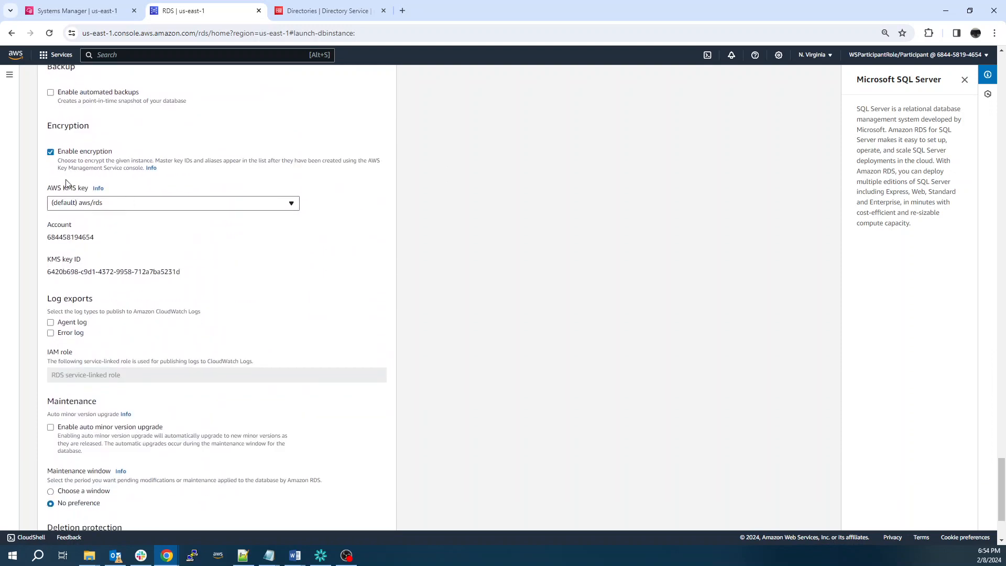
pyautogui.scroll(-2, 450, 168)
pyautogui.scroll(2, 451, 170)
pyautogui.click(52, 153)
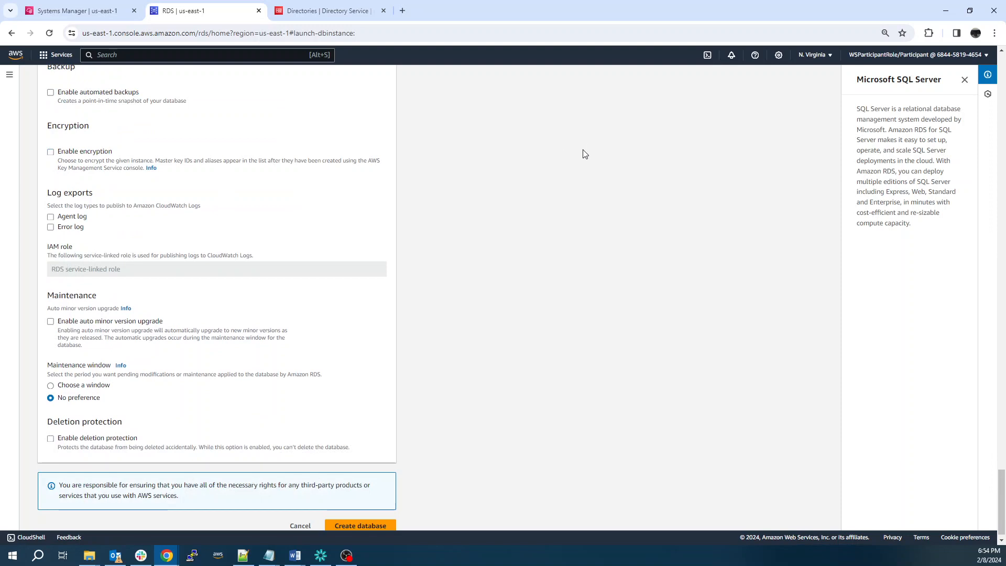
pyautogui.scroll(-1, 585, 154)
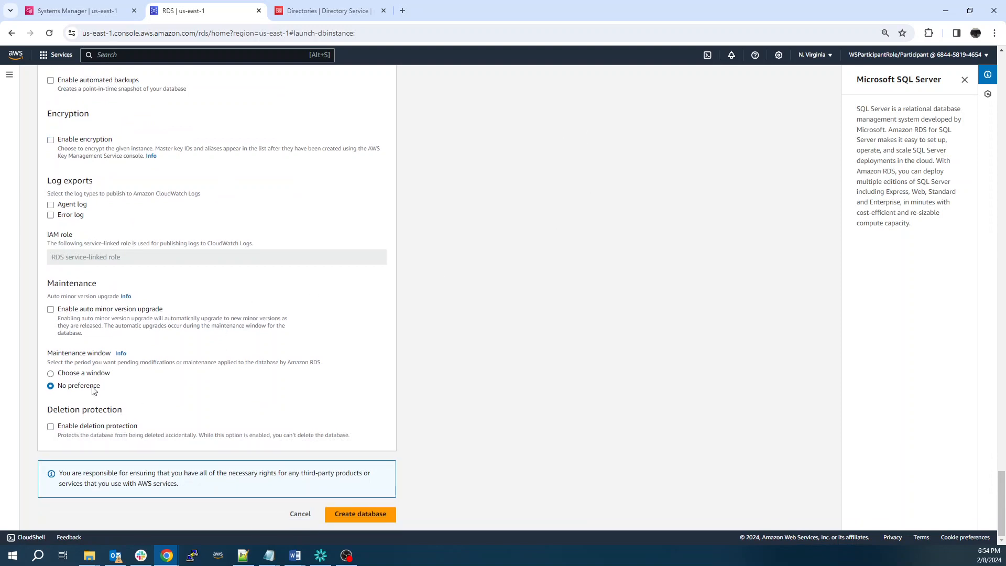
pyautogui.click(362, 515)
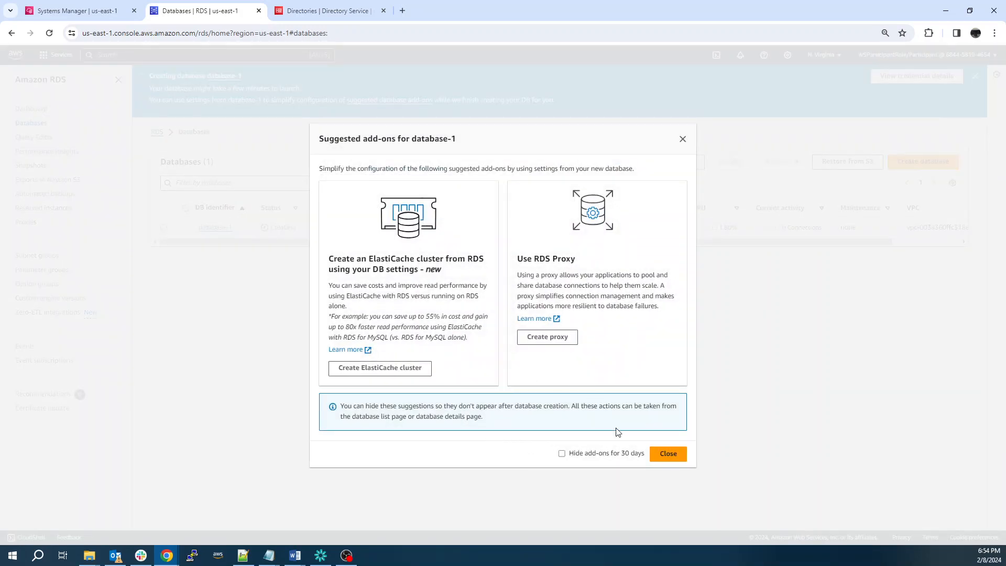
# Close the suggested add-ons dialog and wait until database-1 shows Available
pyautogui.click(676, 455)
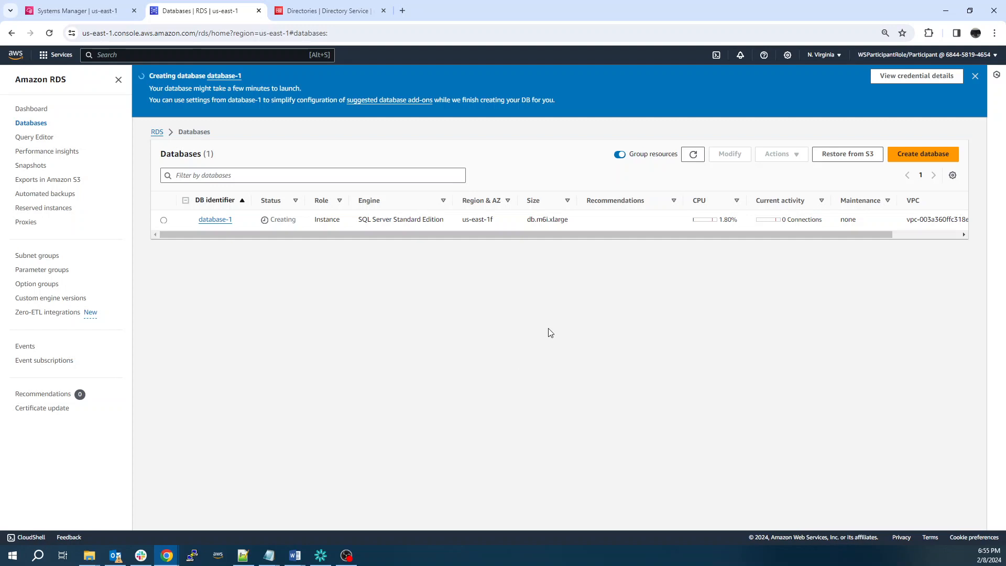
pyautogui.moveTo(498, 235)
pyautogui.mouseDown()
pyautogui.moveTo(565, 242)
pyautogui.moveTo(483, 247)
pyautogui.mouseUp()
pyautogui.moveTo(596, 237); pyautogui.dragTo(696, 237)
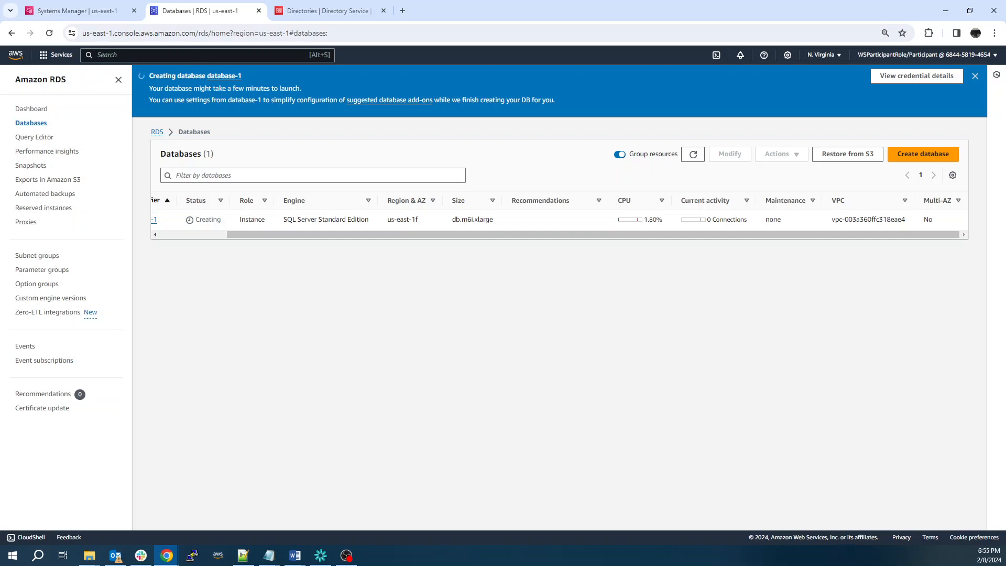
pyautogui.moveTo(300, 236); pyautogui.dragTo(202, 244)
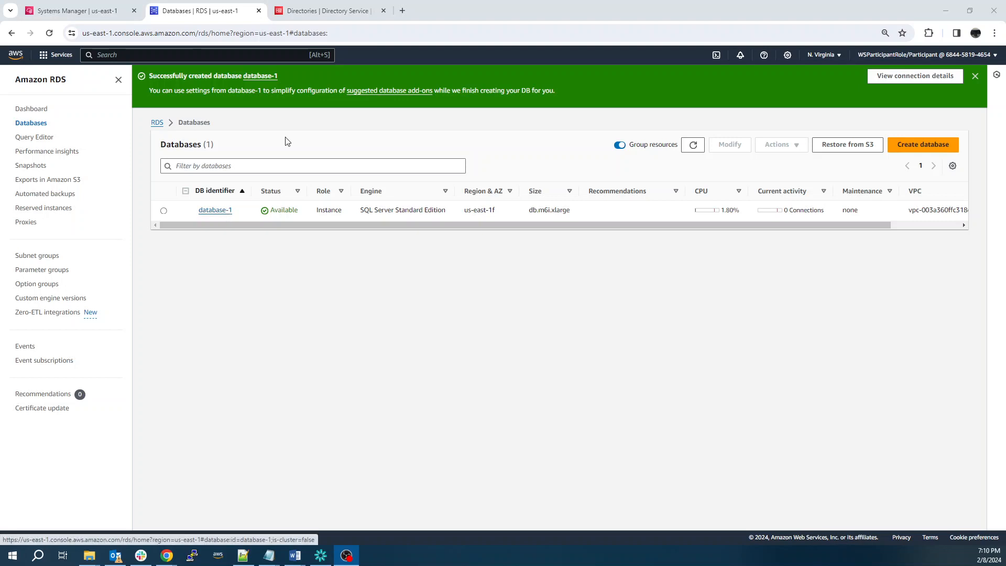
# Open database-1's details and copy its endpoint address from Connectivity & security
pyautogui.click(213, 211)
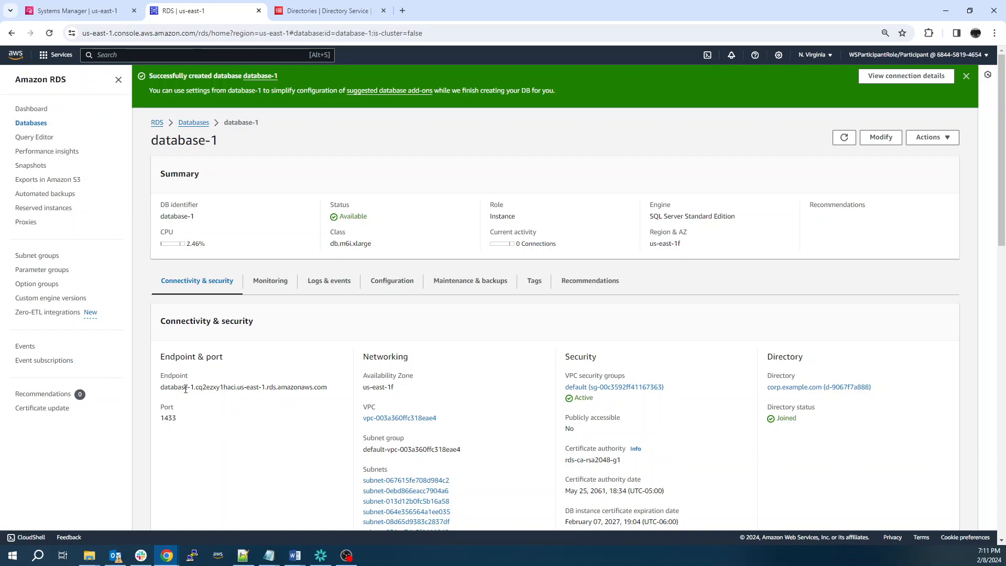
pyautogui.tripleClick(187, 390)
pyautogui.hotkey('ctrl', 'c')
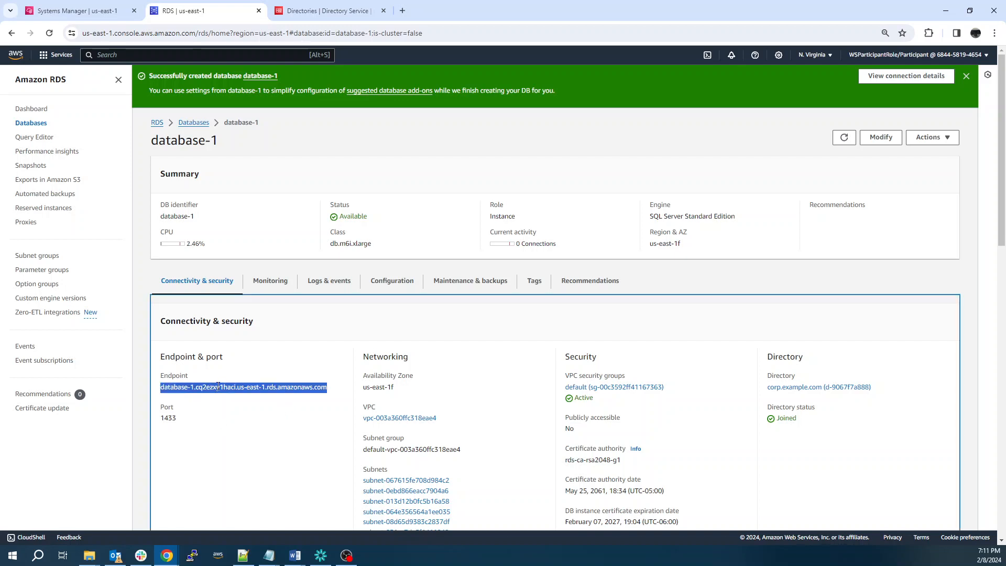
pyautogui.scroll(-1, 241, 378)
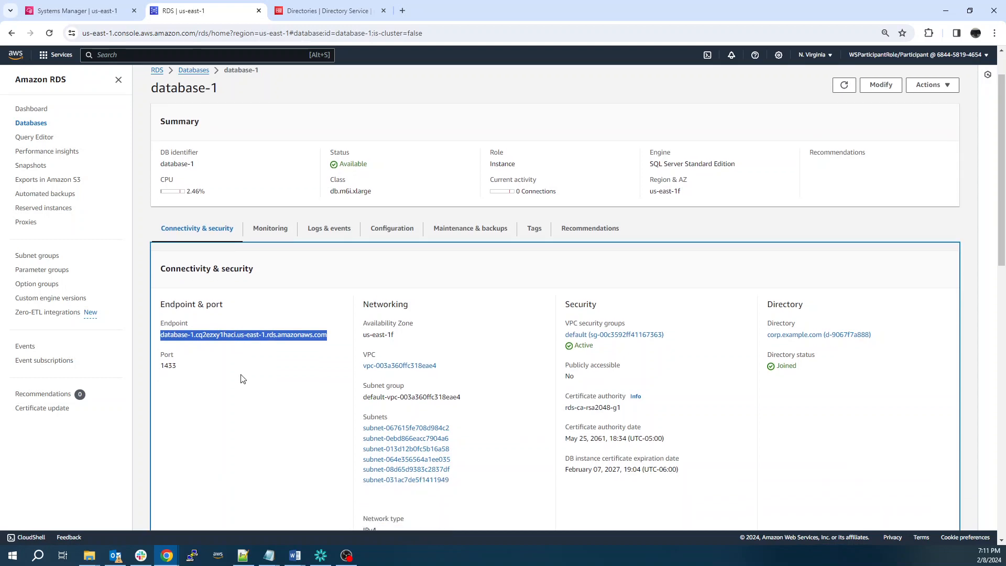
pyautogui.scroll(-1, 243, 379)
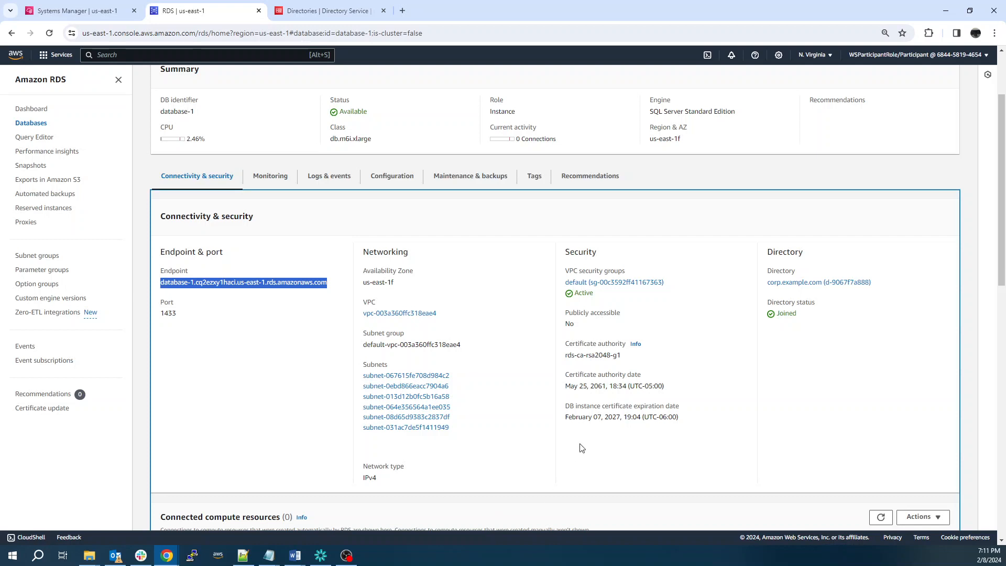
pyautogui.scroll(2, 579, 445)
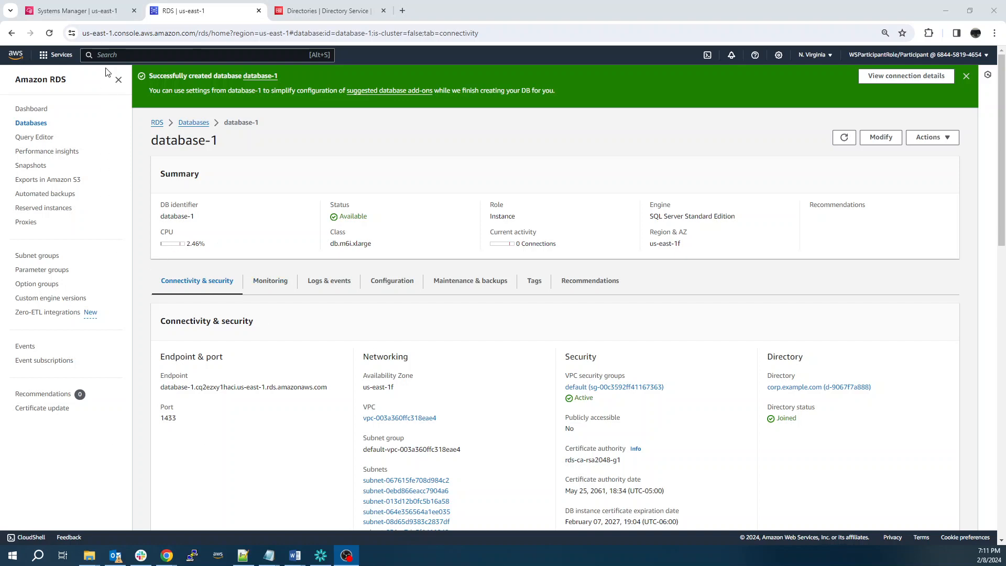
# Reconnect the Fleet Manager remote desktop to the arcgis node as admin with its password
pyautogui.click(77, 11)
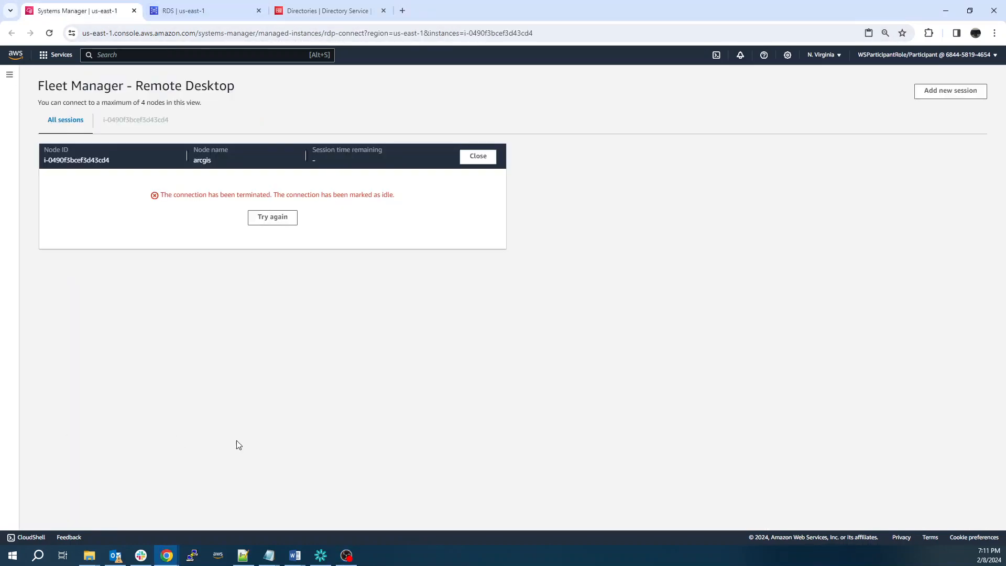
pyautogui.click(278, 218)
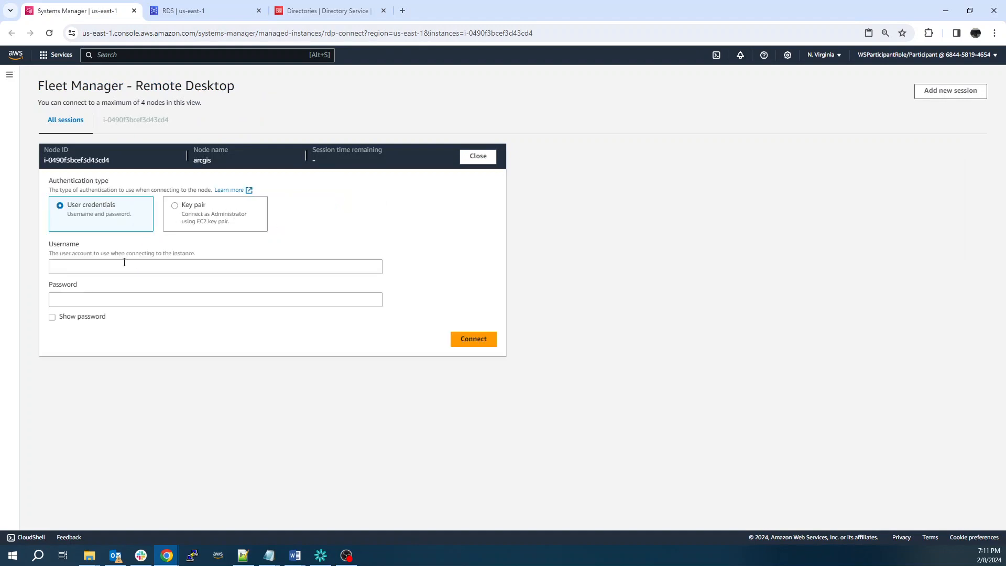
pyautogui.click(120, 264)
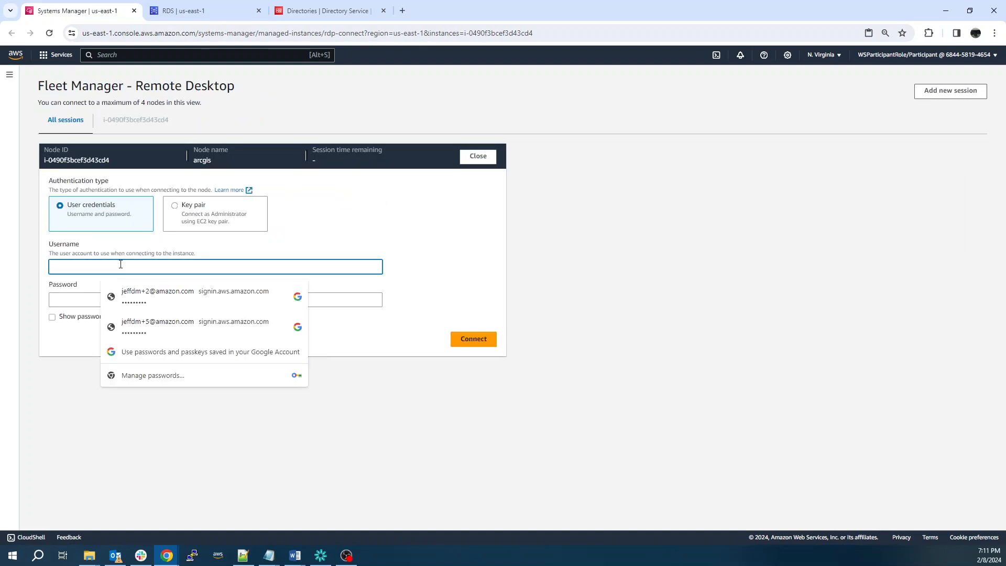
pyautogui.write('admin')
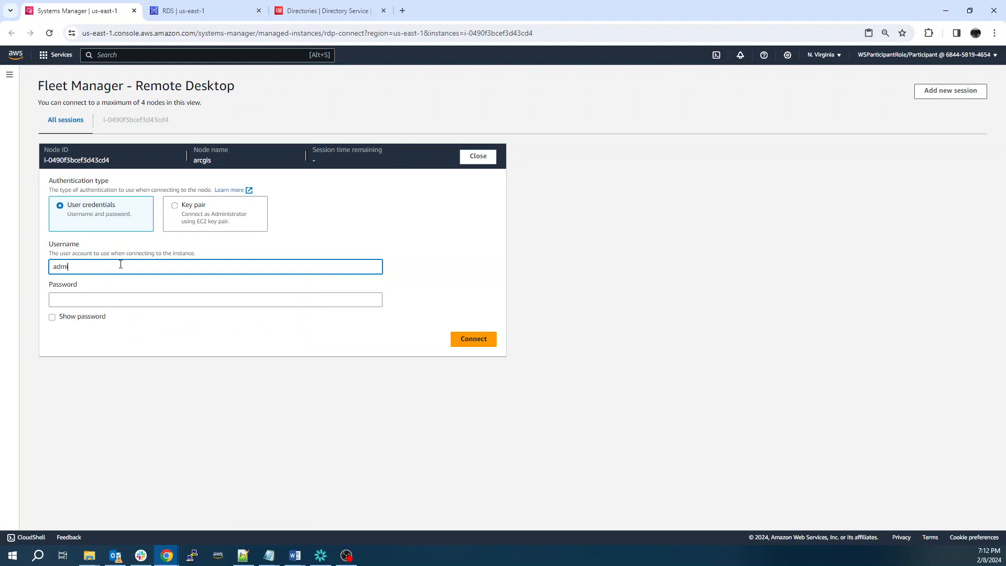
pyautogui.press('Tab')
pyautogui.write('*******')
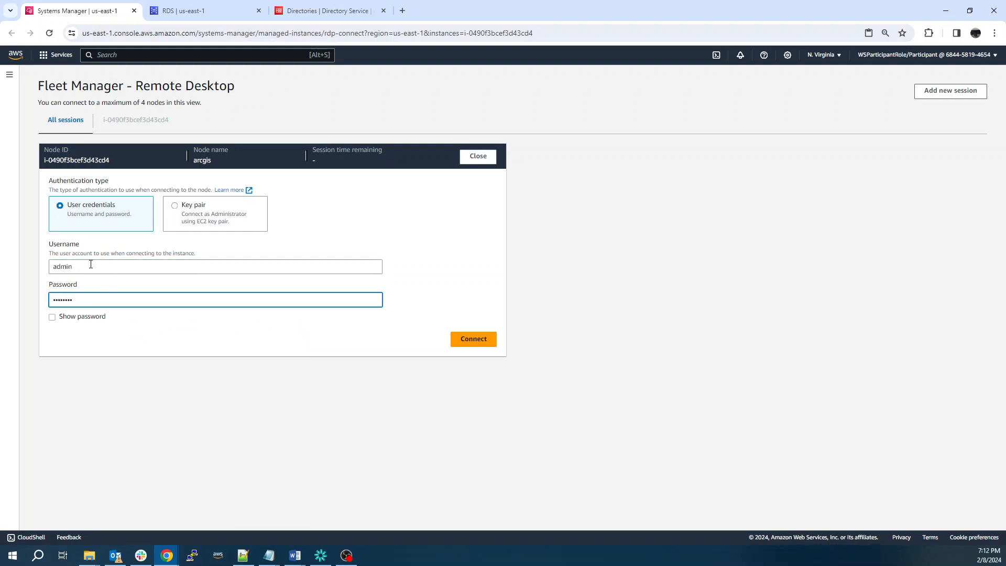
pyautogui.click(480, 343)
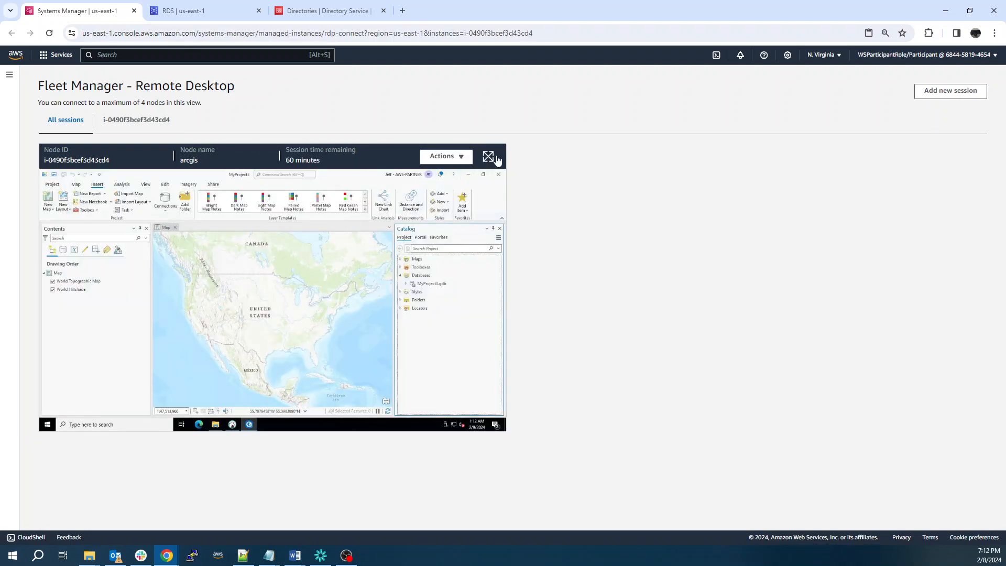
# Expand the remote desktop to full screen and bring DBeaver to the front
pyautogui.click(495, 157)
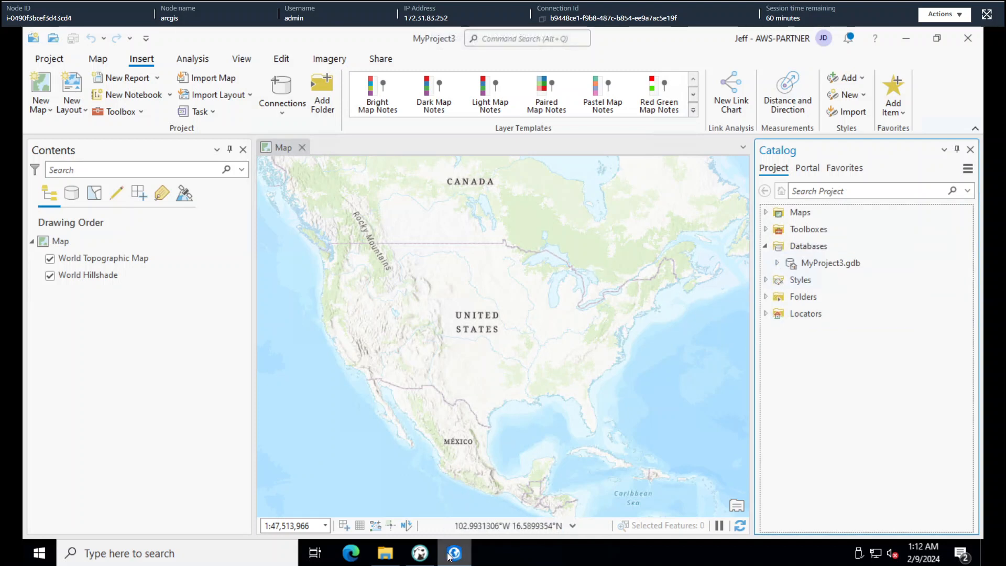
pyautogui.click(420, 554)
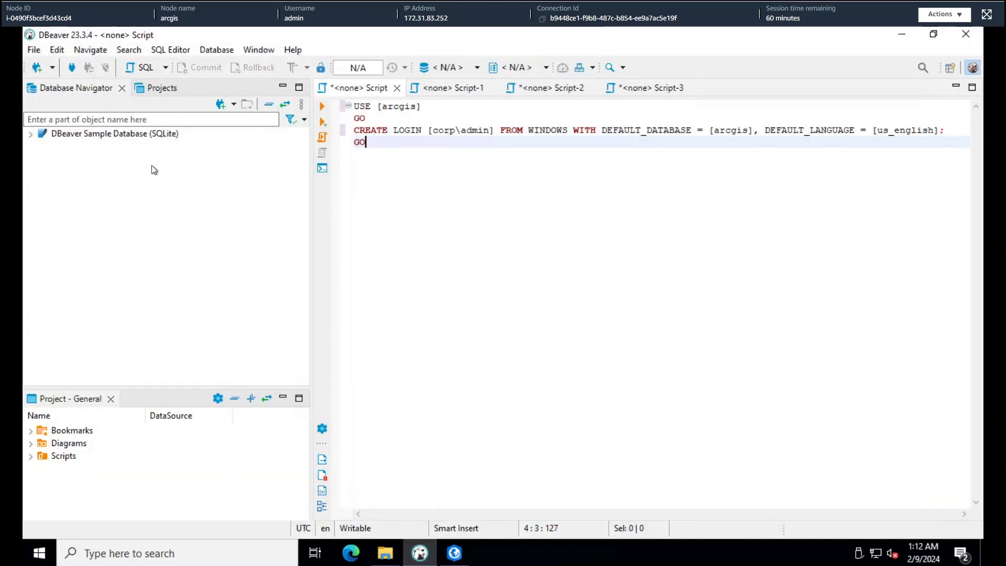
# Start a new DBeaver connection with SQL Server as the database type
pyautogui.rightClick(89, 168)
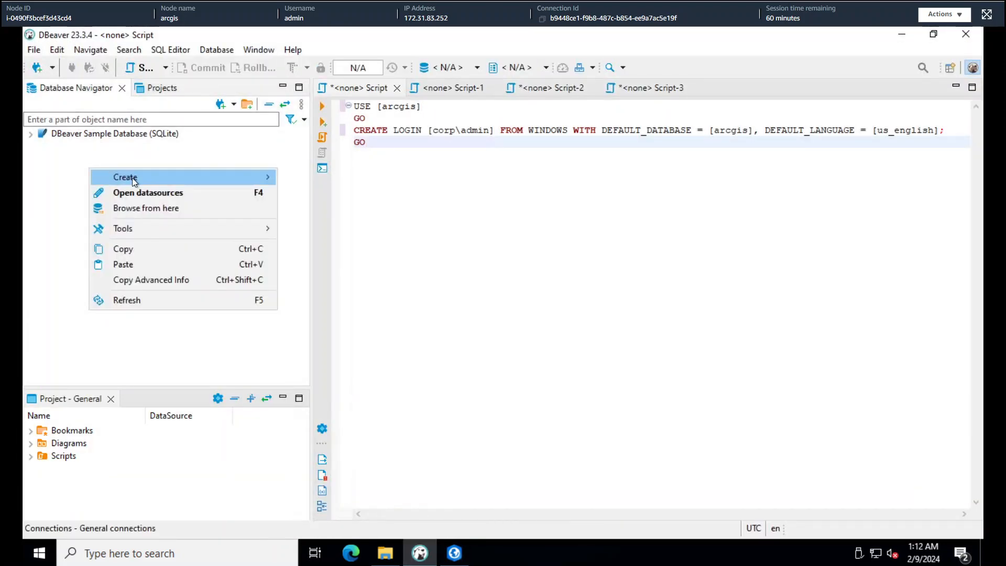
pyautogui.moveTo(133, 178)
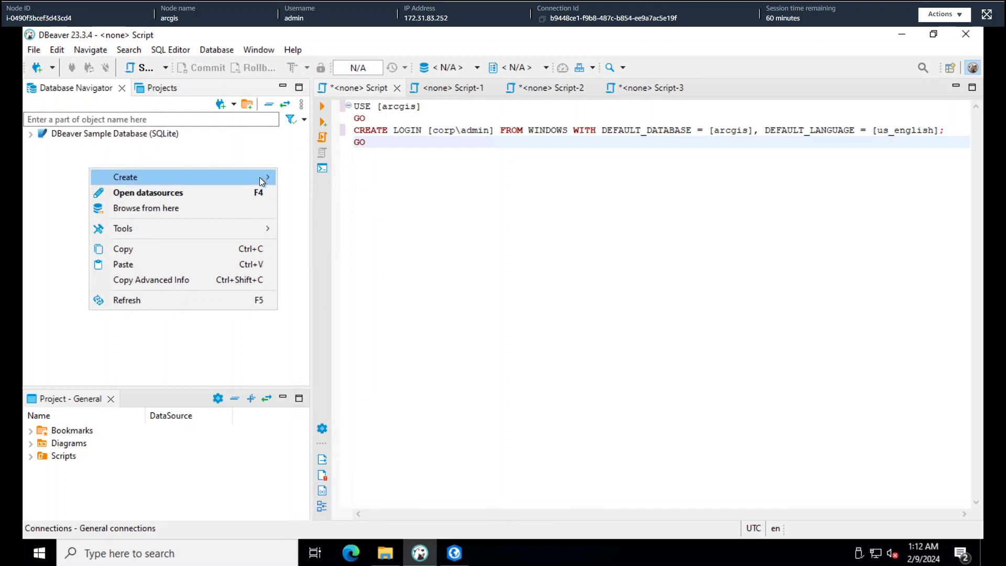
pyautogui.click(316, 179)
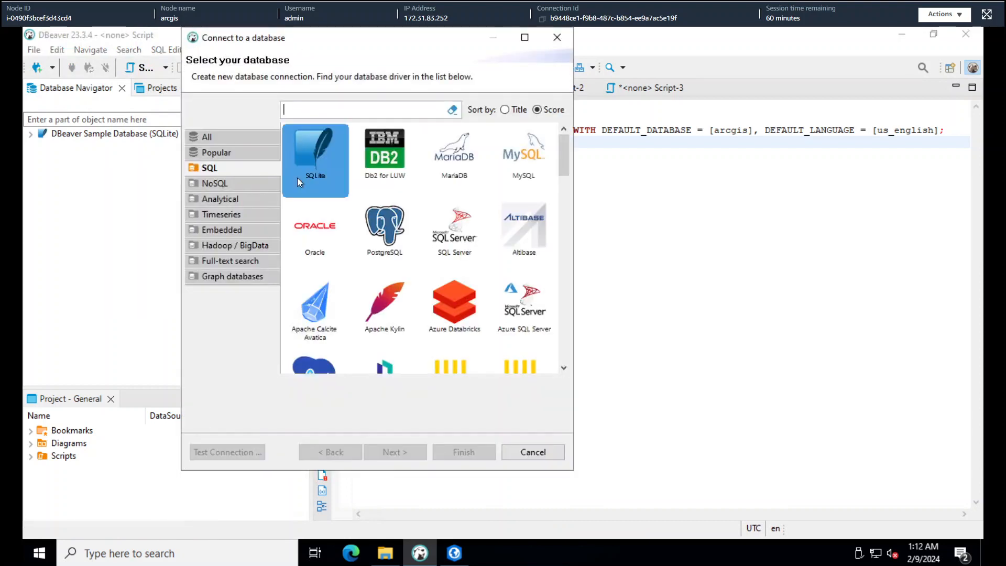
pyautogui.click(519, 140)
pyautogui.click(453, 224)
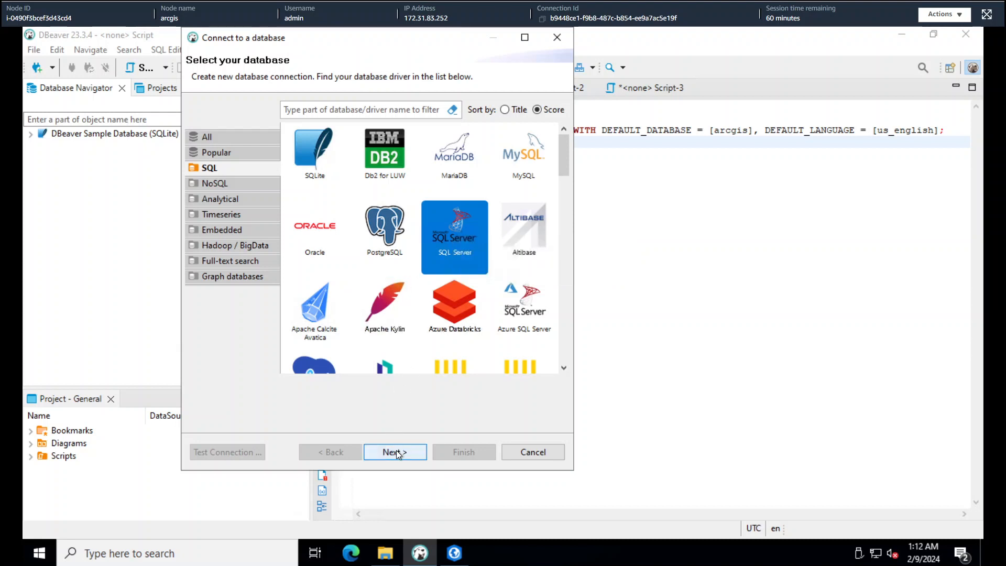
pyautogui.click(397, 451)
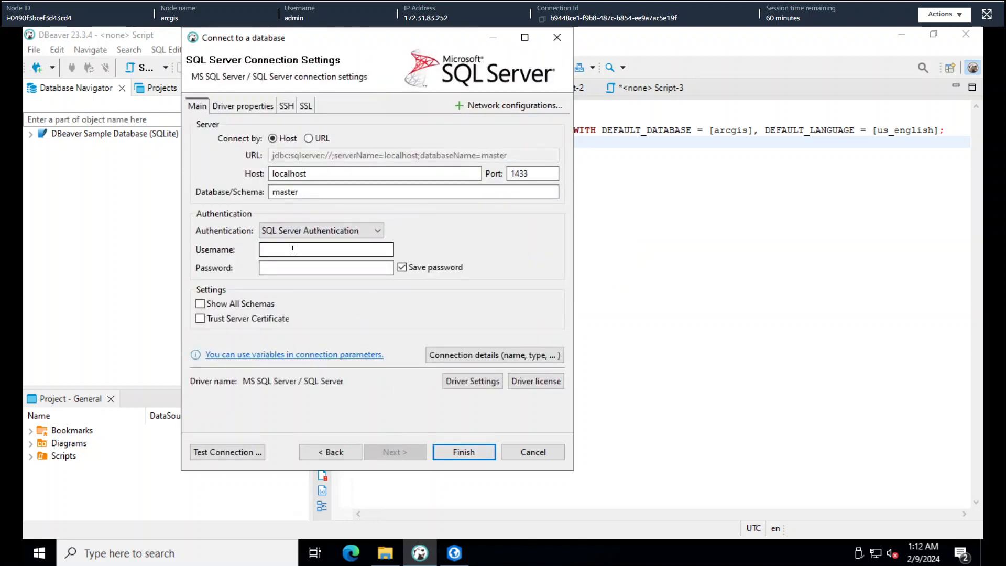
# Set the host to the pasted RDS endpoint, log in as admin, show all schemas, and finish
pyautogui.doubleClick(290, 174)
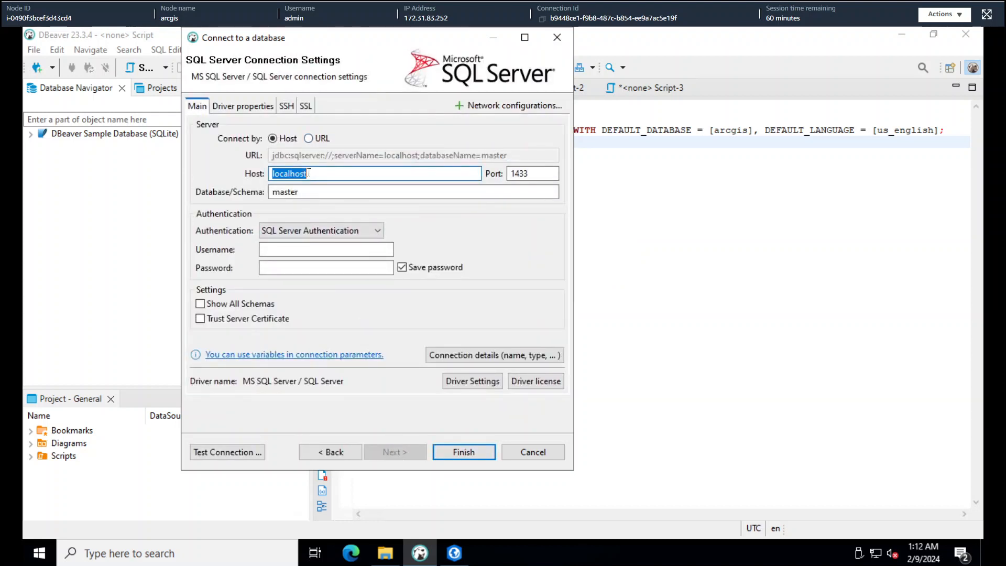
pyautogui.write('database-1.cq2ezxy1haci.us-east-1.rds.amazonaws.com')
pyautogui.click(321, 247)
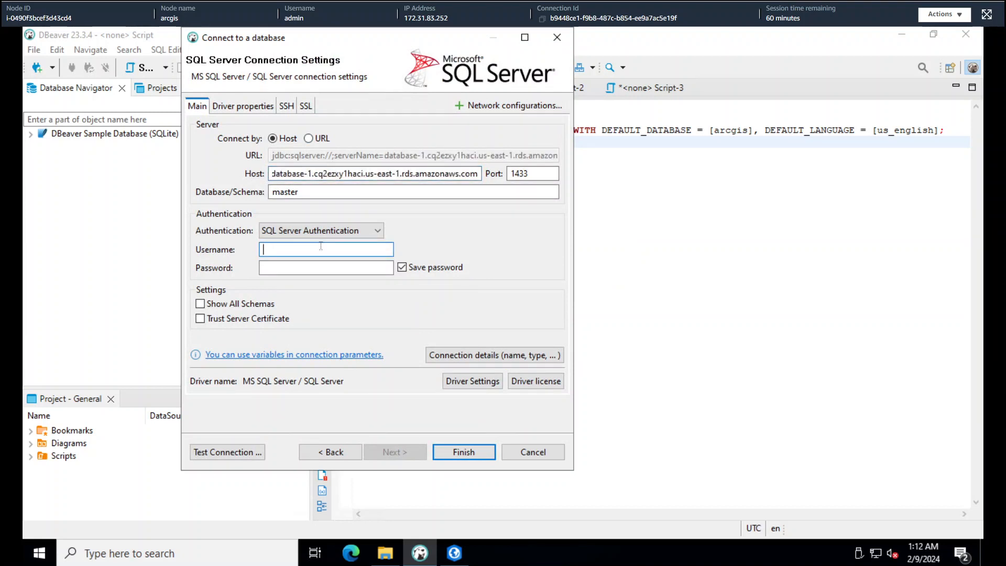
pyautogui.write('admin')
pyautogui.press('Tab')
pyautogui.write('•••')
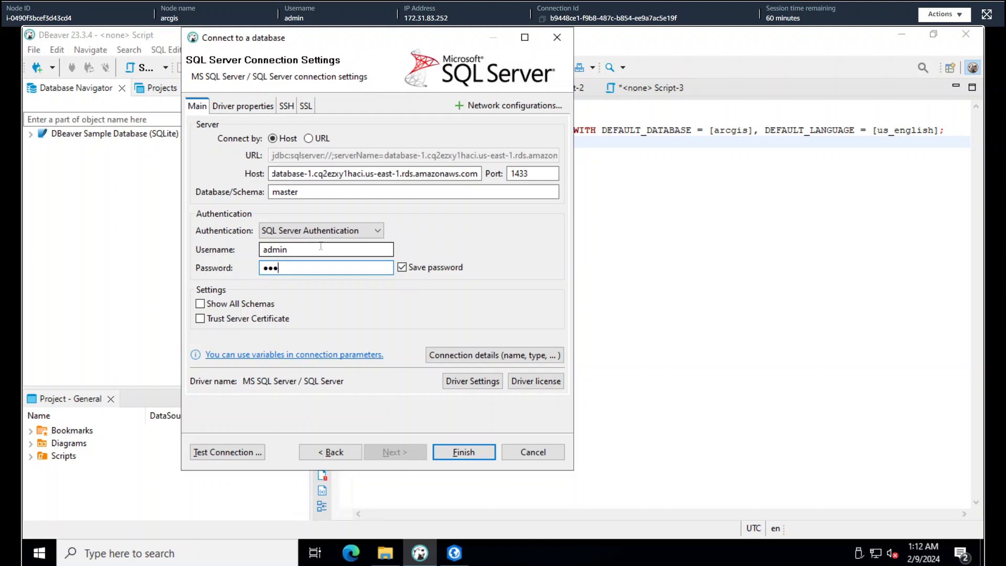
pyautogui.write('•••••')
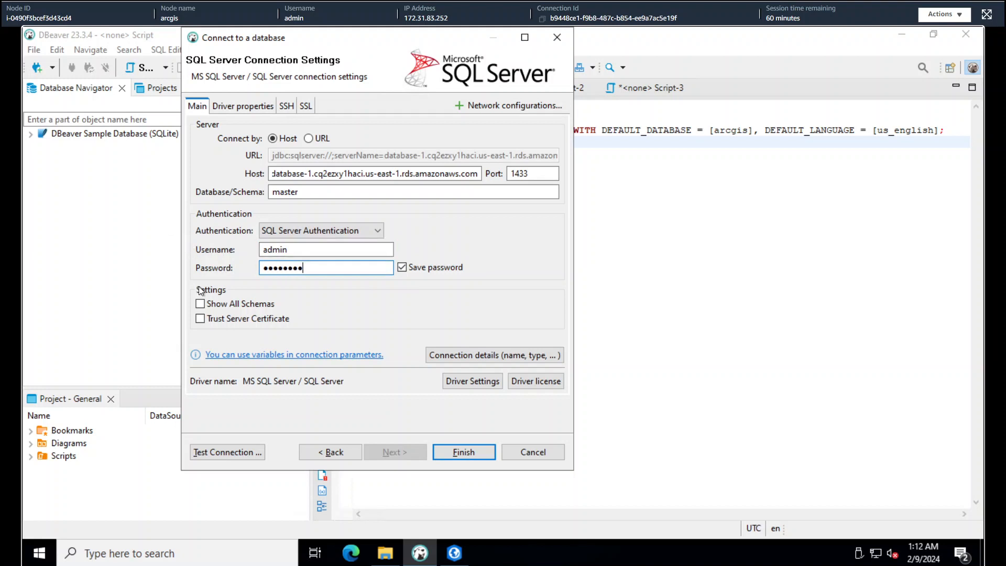
pyautogui.click(202, 304)
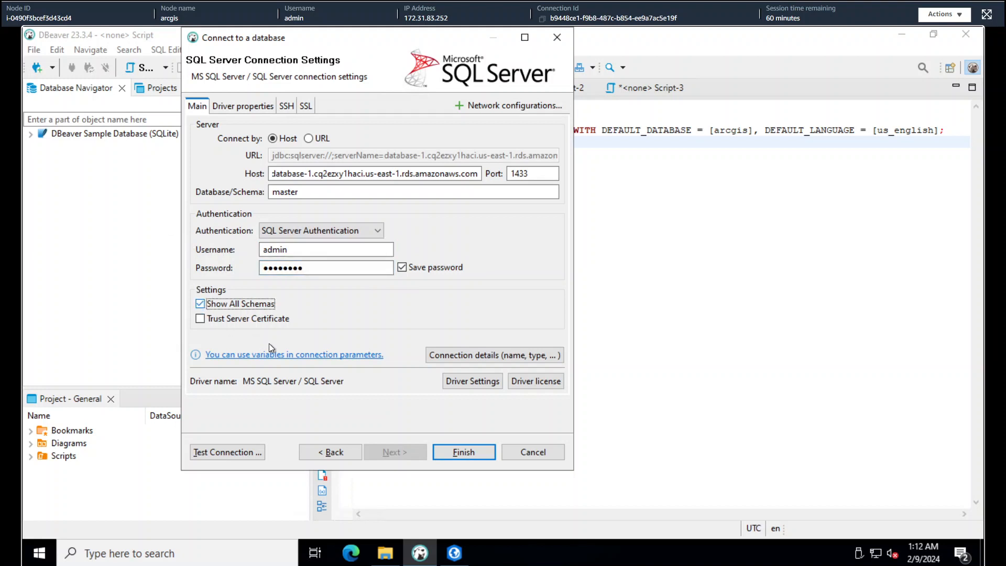
pyautogui.click(470, 451)
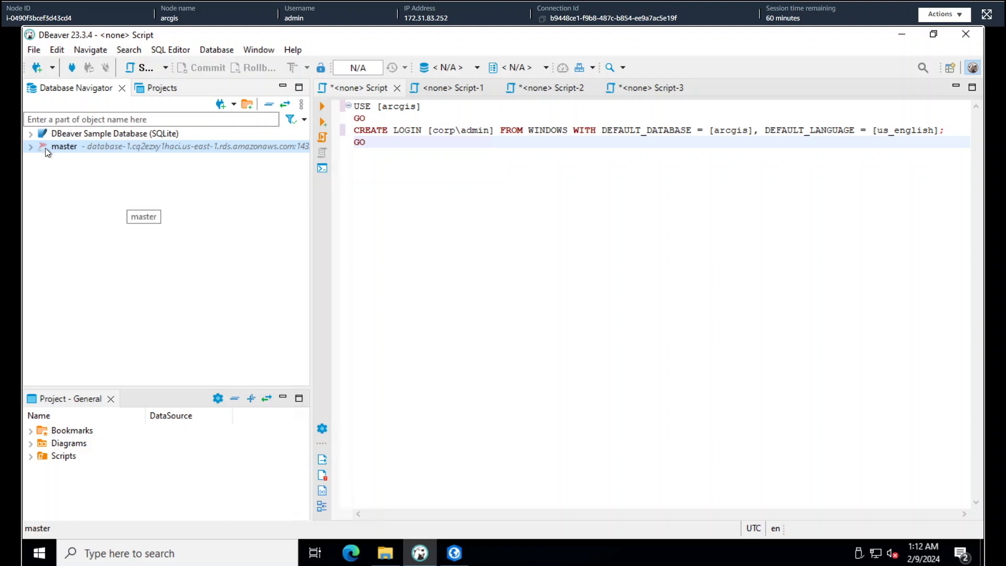
# Connect to the RDS server and expand its Databases and Security folders
pyautogui.click(31, 146)
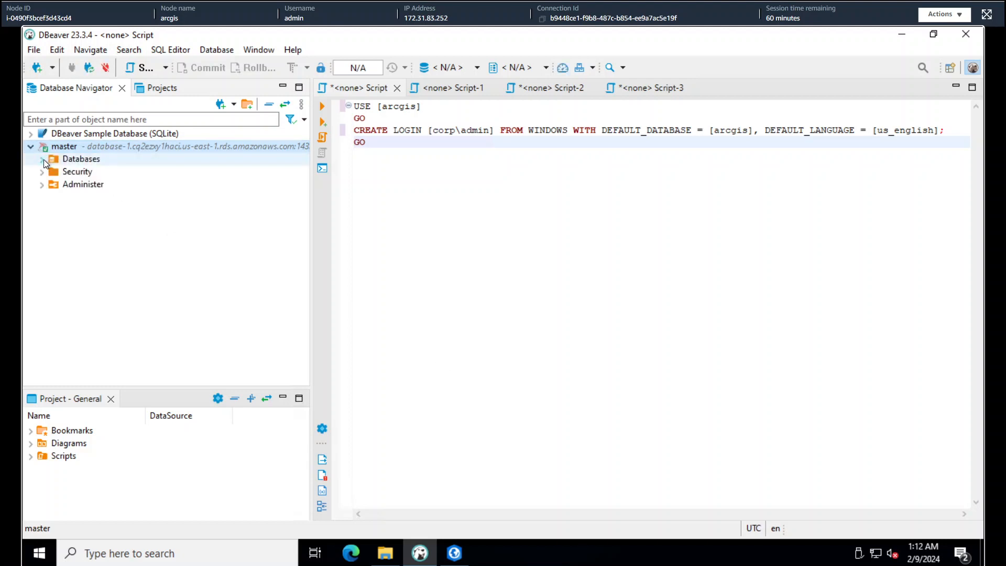
pyautogui.click(42, 159)
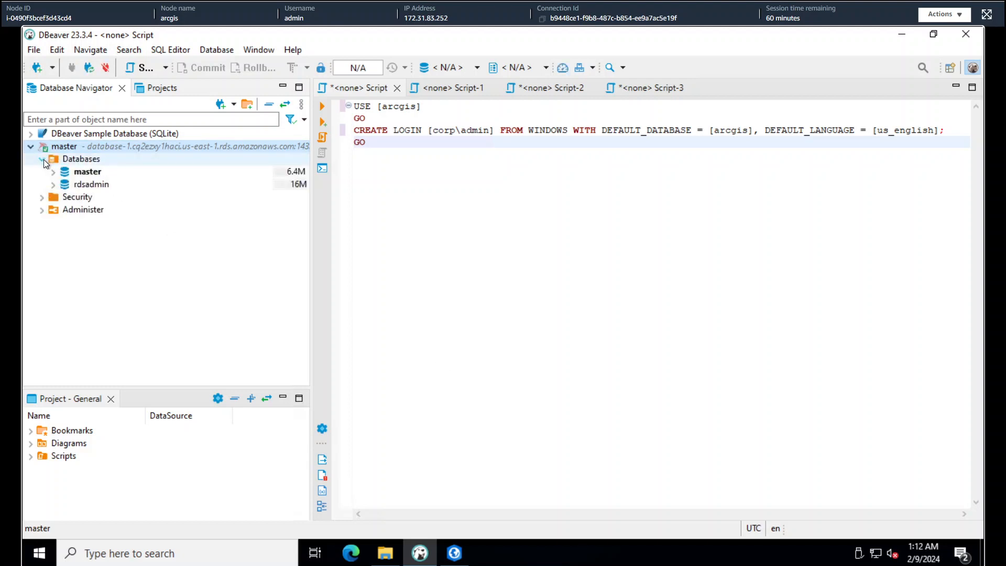
pyautogui.click(42, 198)
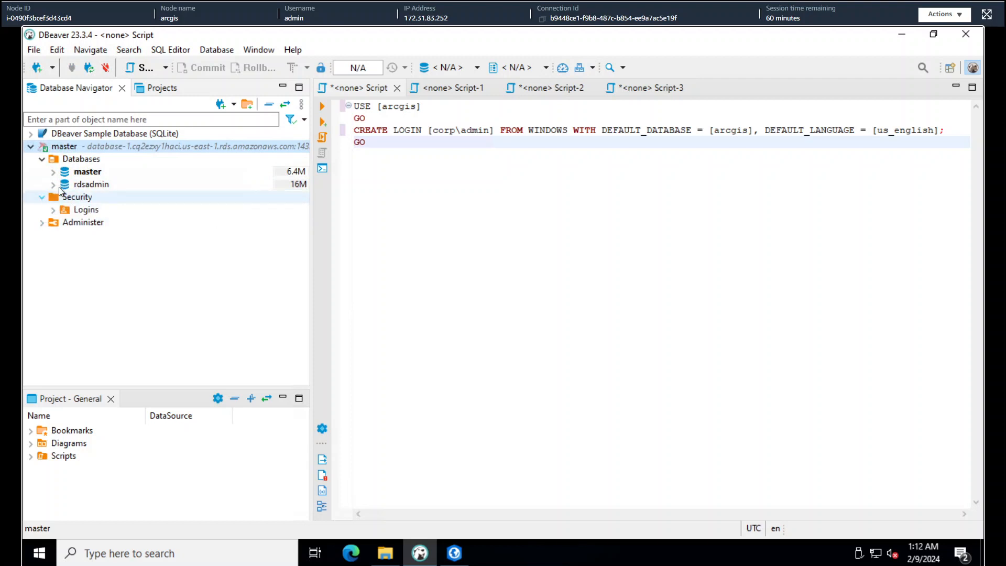
# Create a new database named arcgis and select the generated USE [arcgis] statement
pyautogui.rightClick(83, 158)
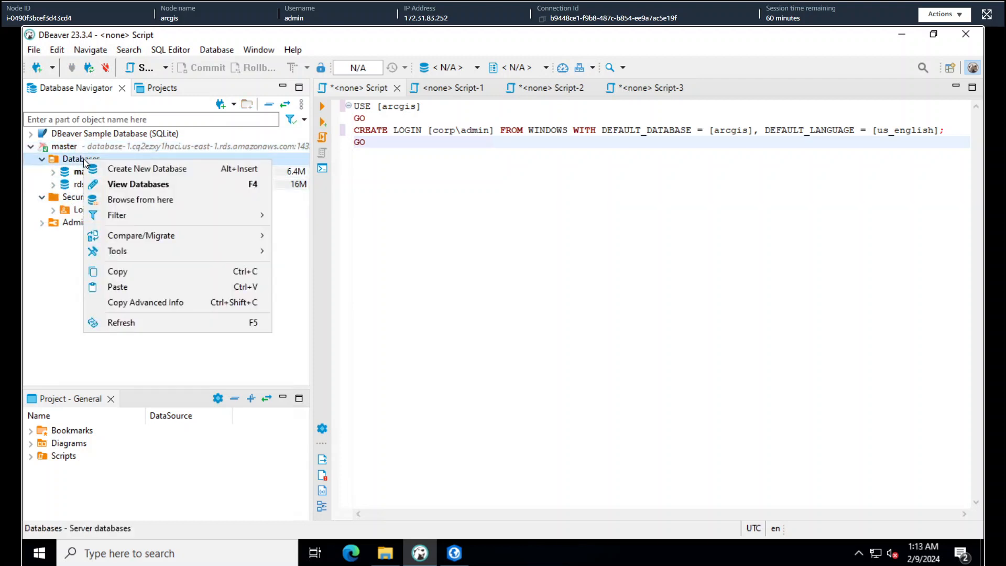
pyautogui.click(135, 168)
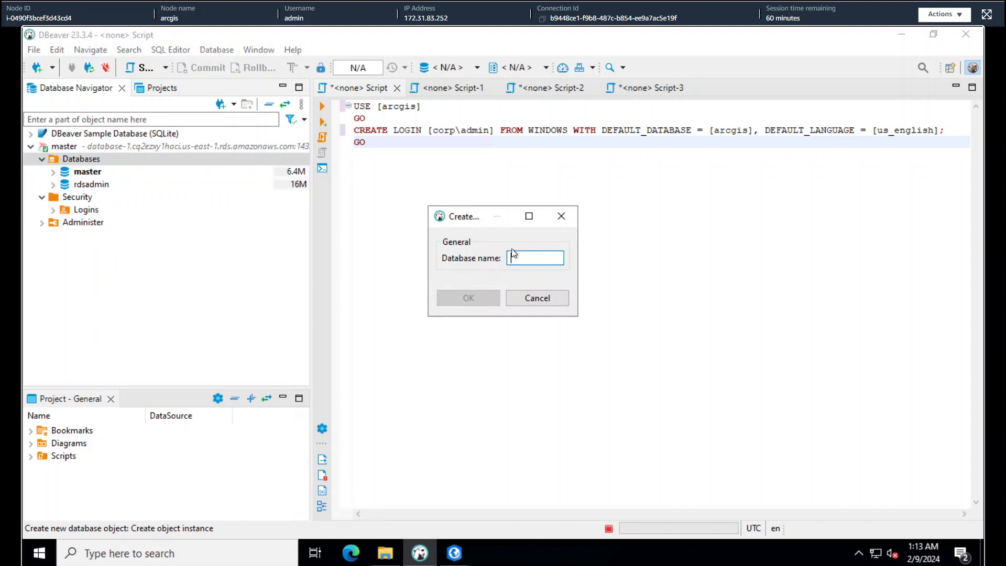
pyautogui.write('arcgis')
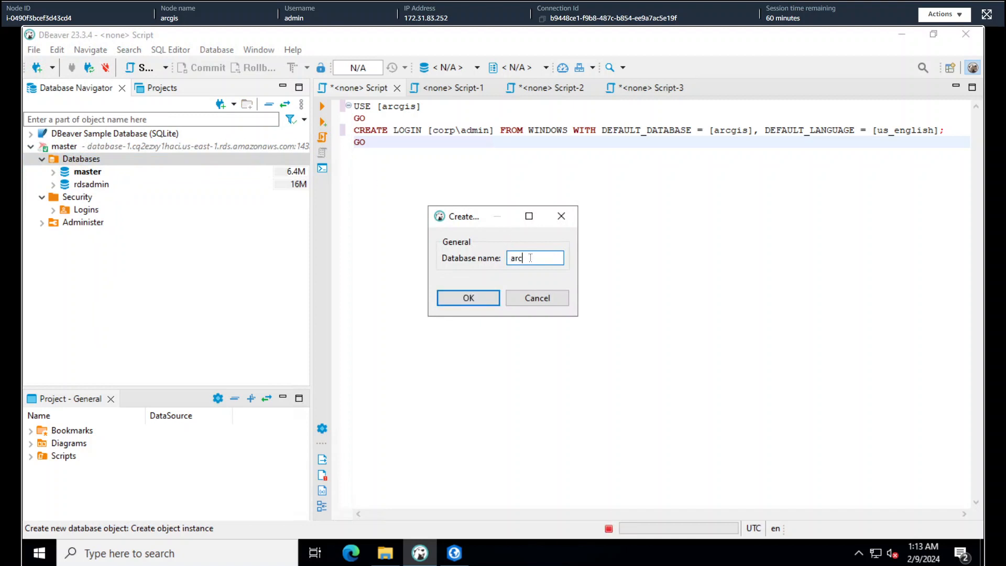
pyautogui.click(477, 297)
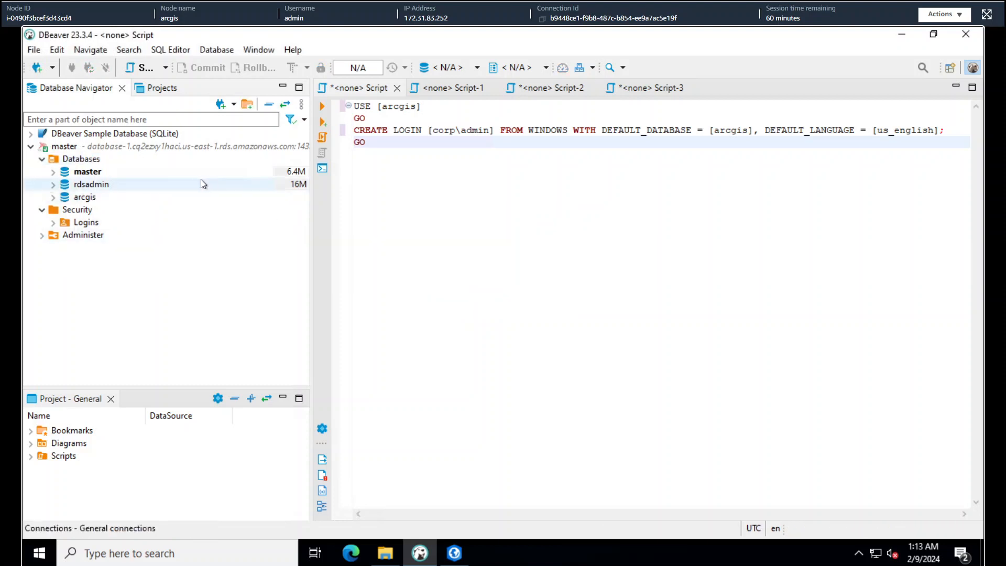
pyautogui.moveTo(444, 109); pyautogui.dragTo(338, 107)
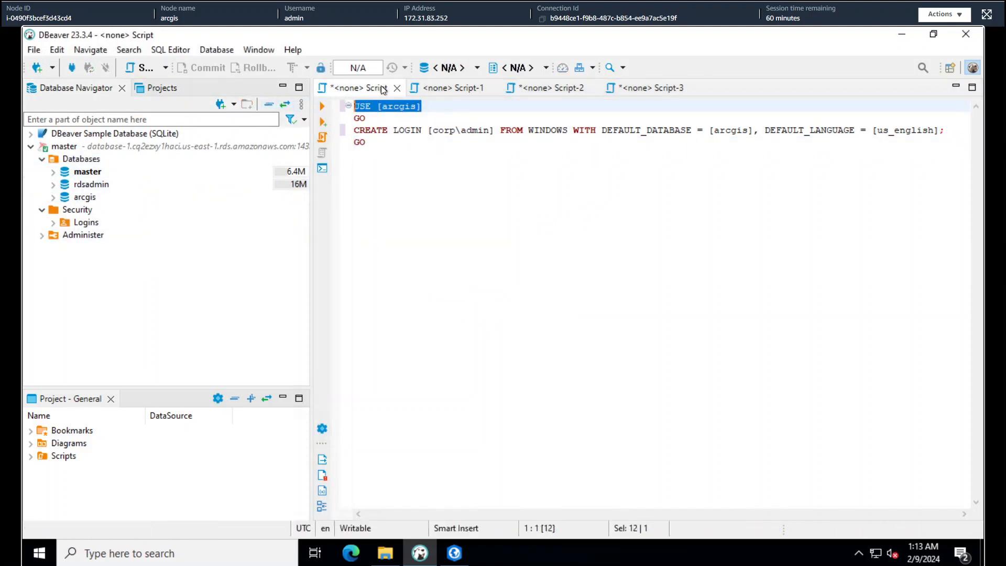
# Run the USE [arcgis] statement and dismiss the No active connection error
pyautogui.click(324, 108)
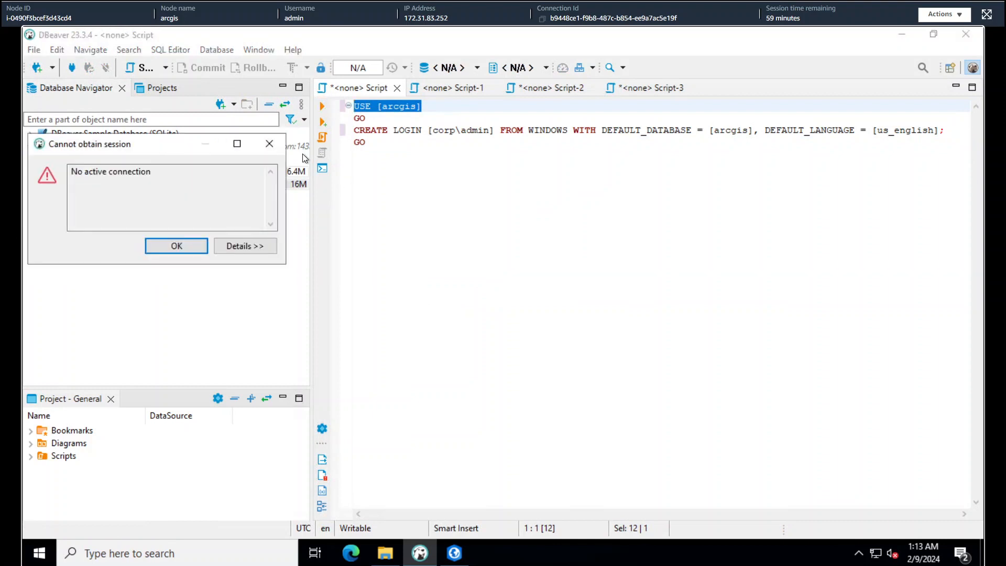
pyautogui.press('Return')
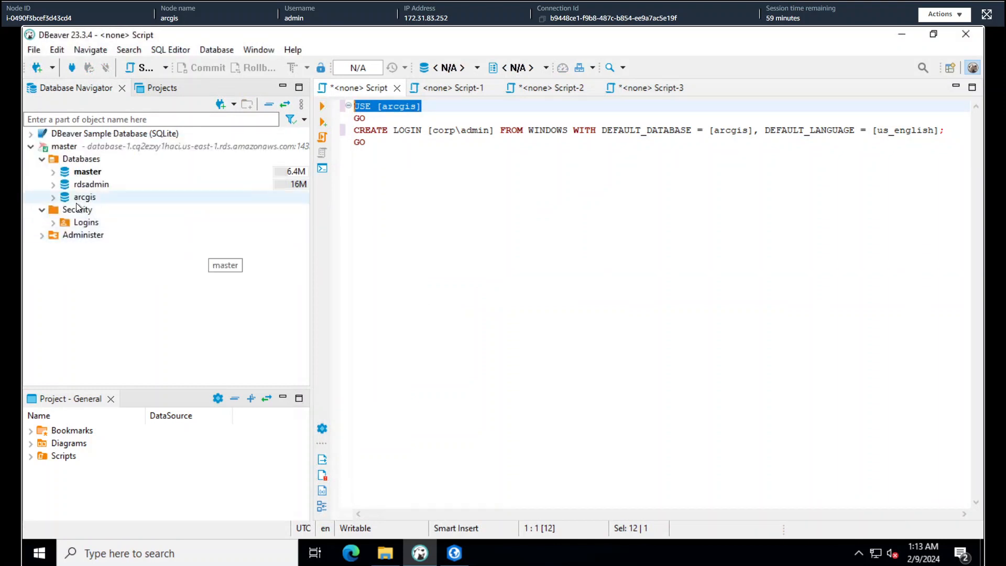
pyautogui.rightClick(356, 90)
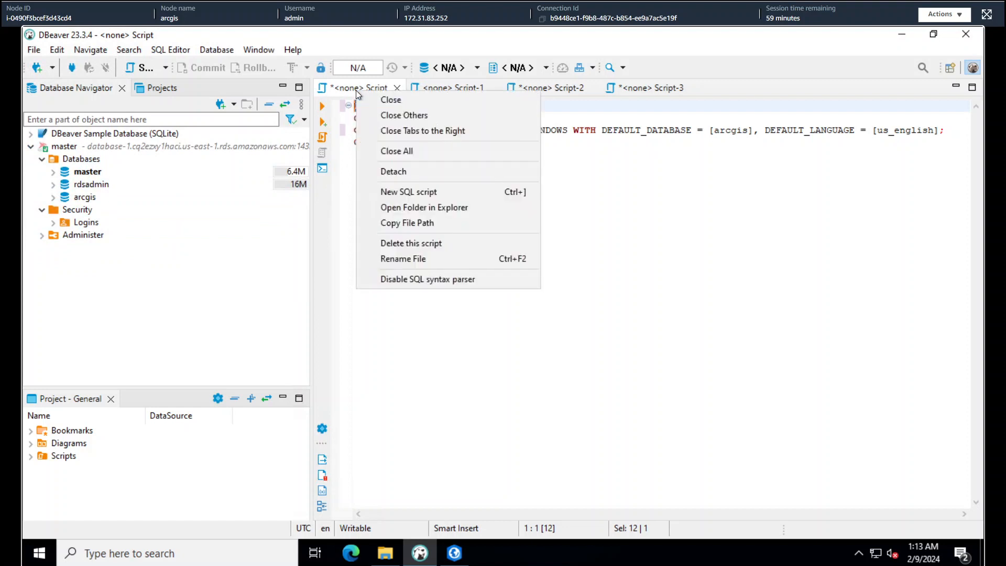
pyautogui.click(621, 221)
# Open a new SQL script from the arcgis database's SQL Editor menu
pyautogui.rightClick(76, 159)
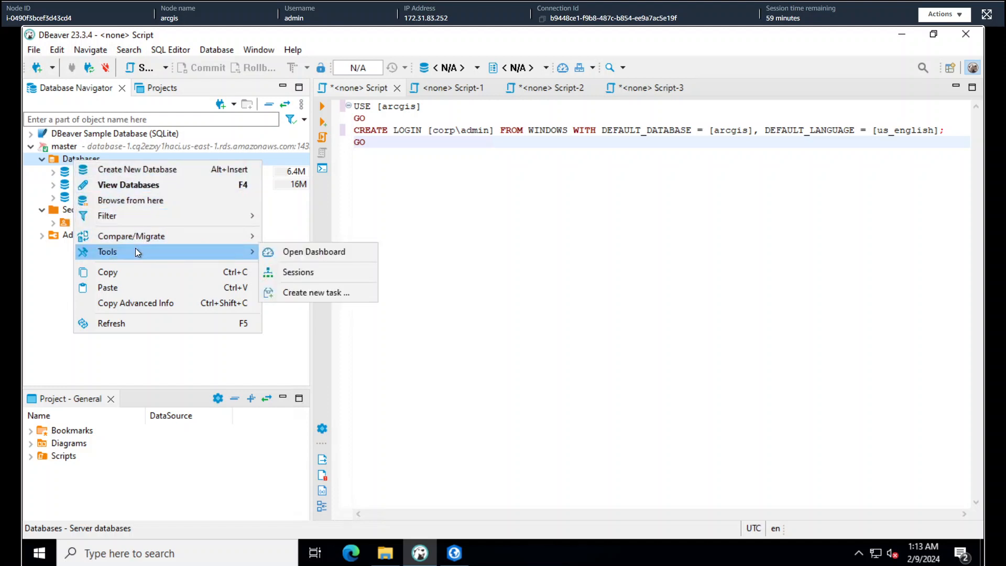
pyautogui.click(495, 190)
pyautogui.rightClick(93, 197)
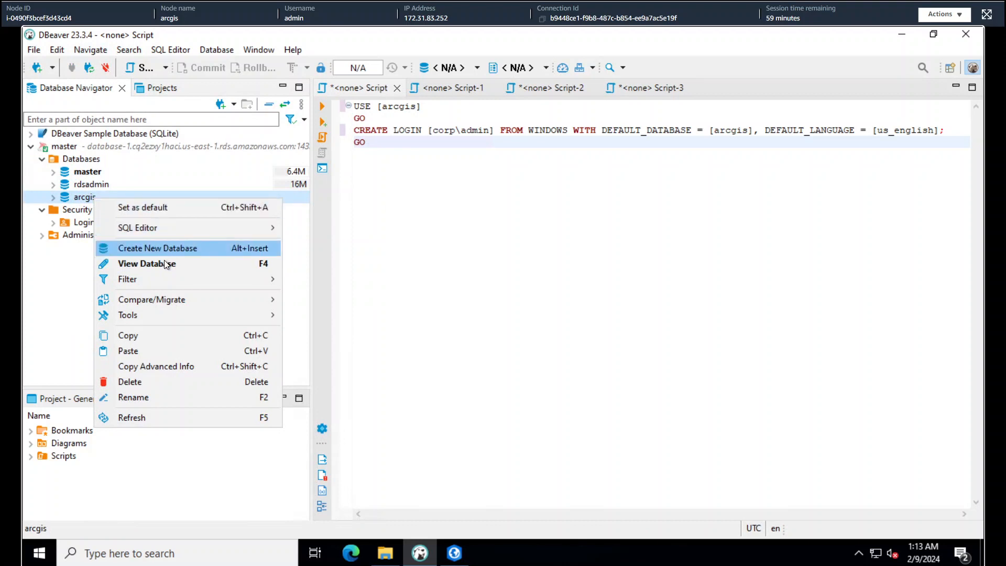
pyautogui.moveTo(159, 230)
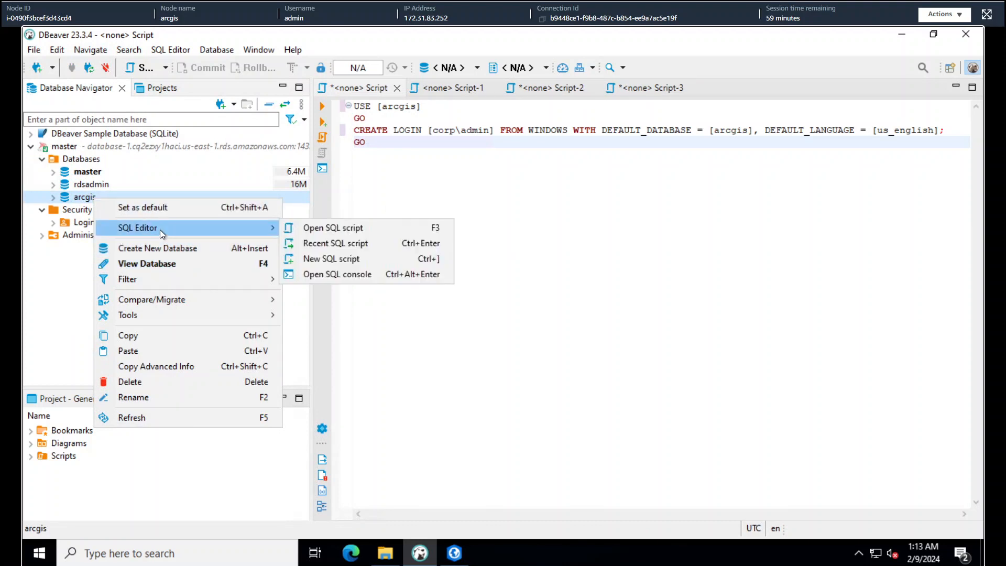
pyautogui.click(344, 258)
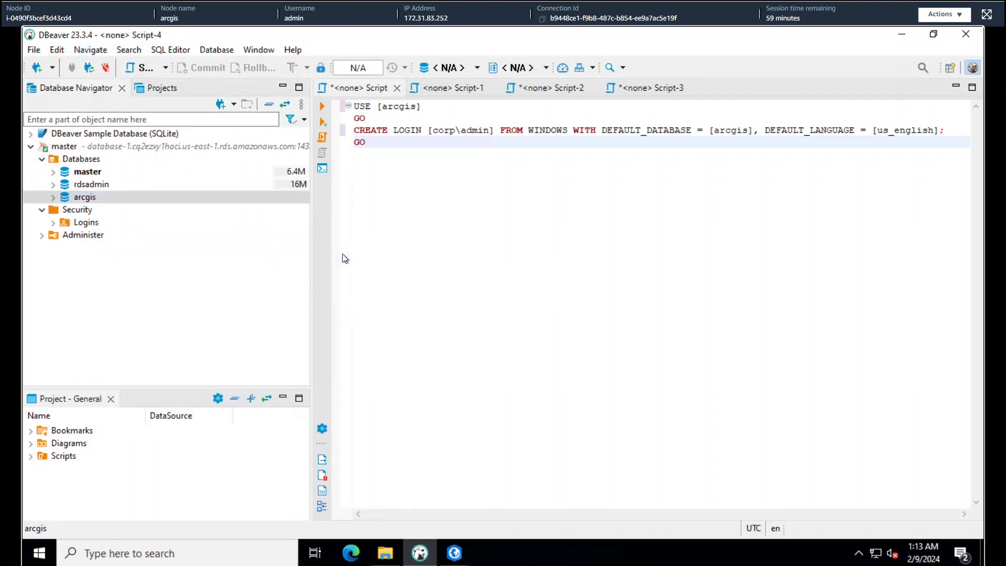
# Copy the login script into Script-4 and run its USE [arcgis] statement
pyautogui.click(360, 87)
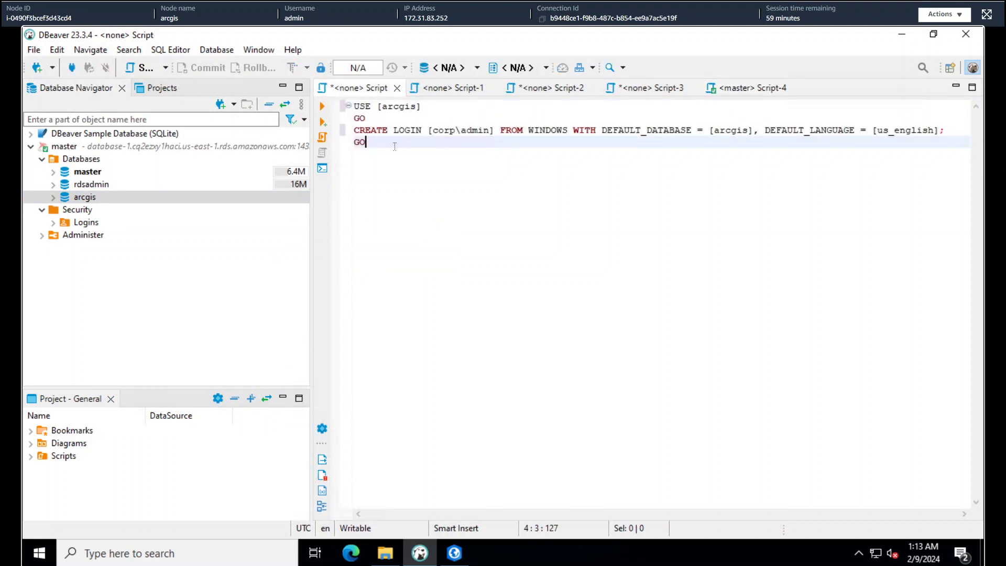
pyautogui.hotkey('ctrl', 'a')
pyautogui.hotkey('ctrl', 'c')
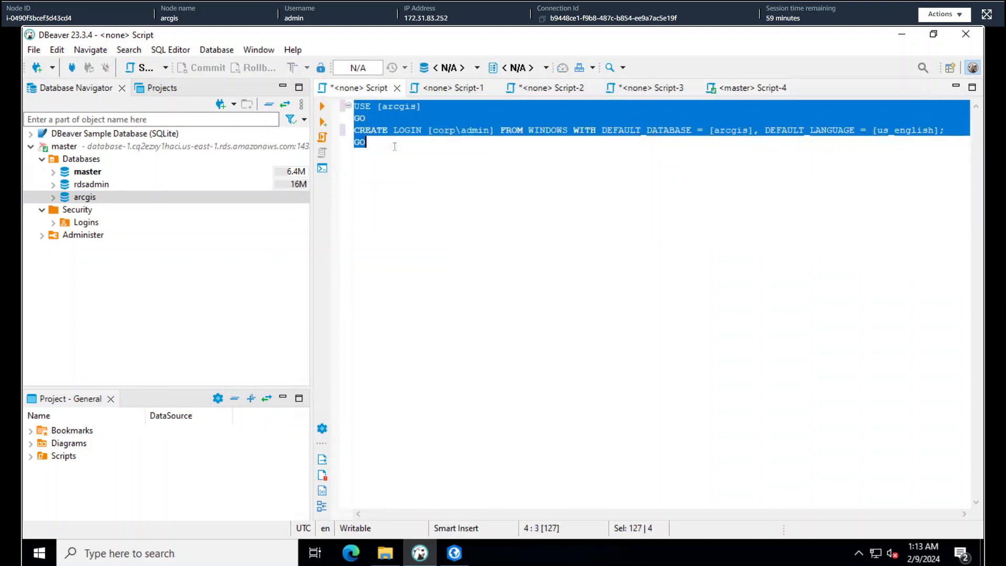
pyautogui.click(758, 89)
pyautogui.hotkey('ctrl', 'v')
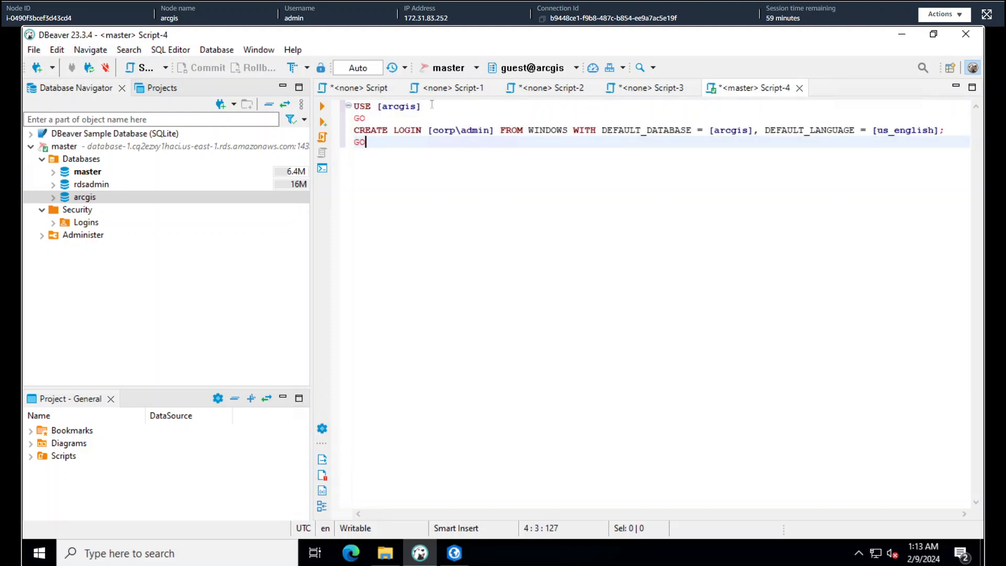
pyautogui.moveTo(431, 104); pyautogui.dragTo(338, 105)
pyautogui.click(323, 106)
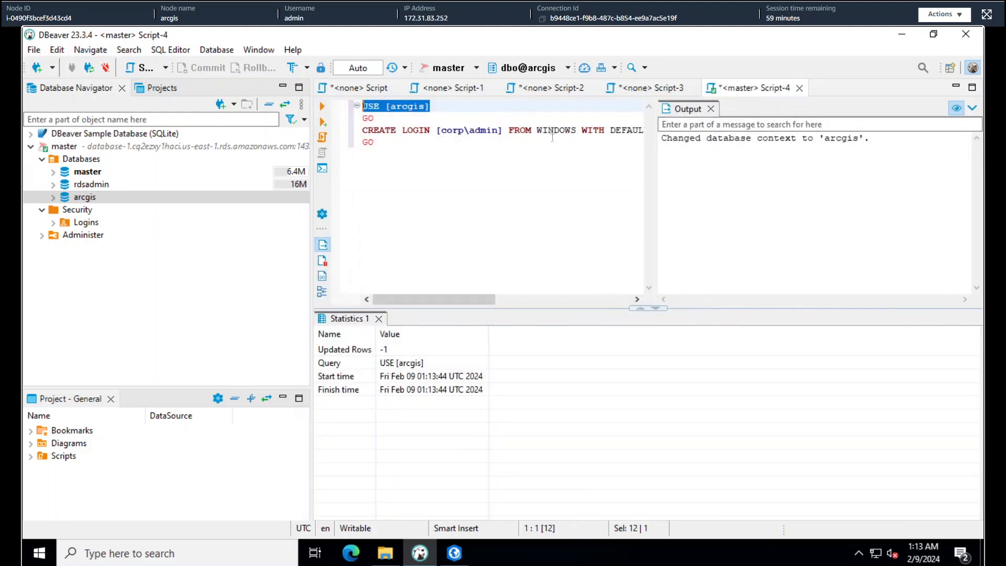
# Run the CREATE LOGIN … FROM WINDOWS statement for the domain admin, then minimize DBeaver
pyautogui.doubleClick(368, 142)
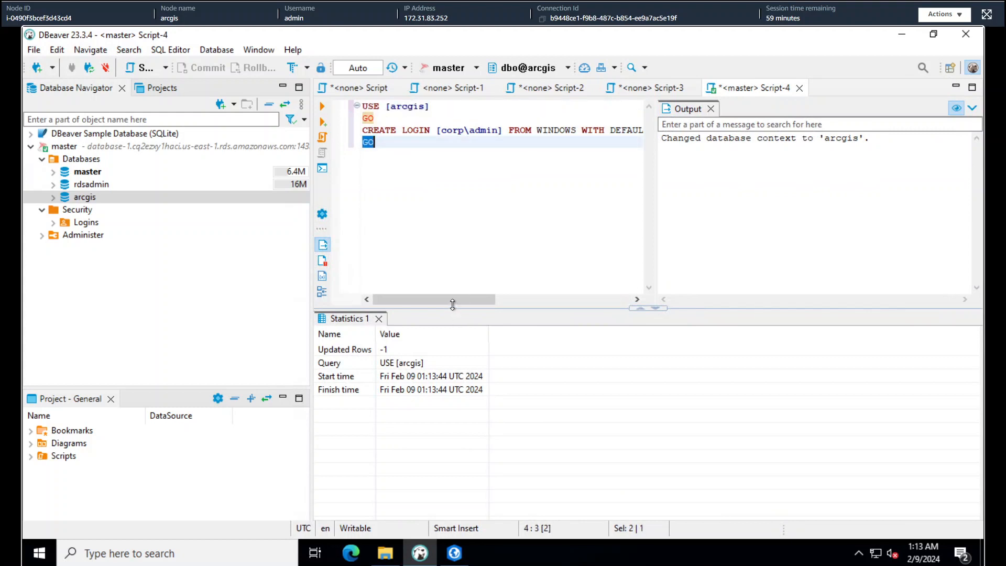
pyautogui.moveTo(455, 299); pyautogui.dragTo(598, 303)
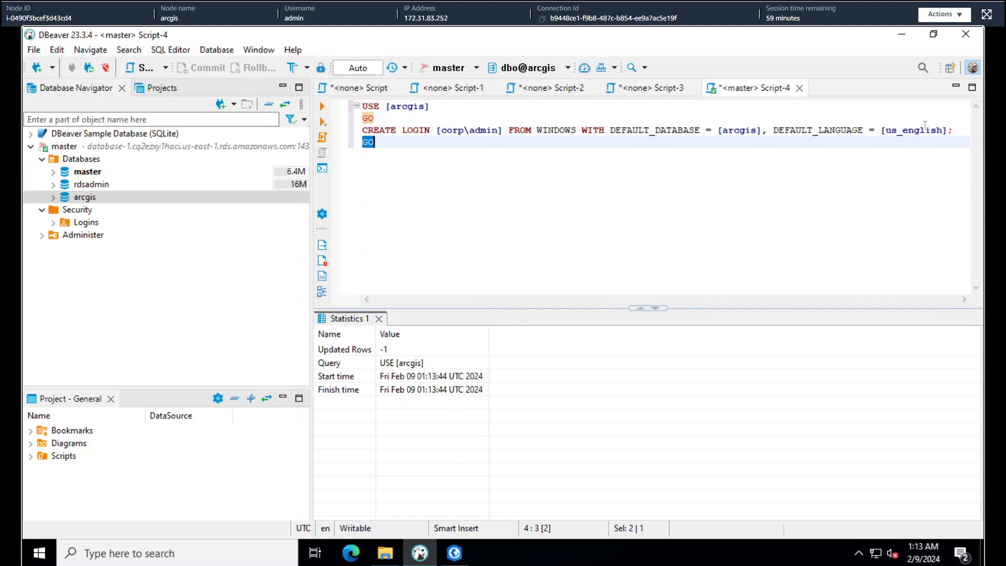
pyautogui.click(956, 134)
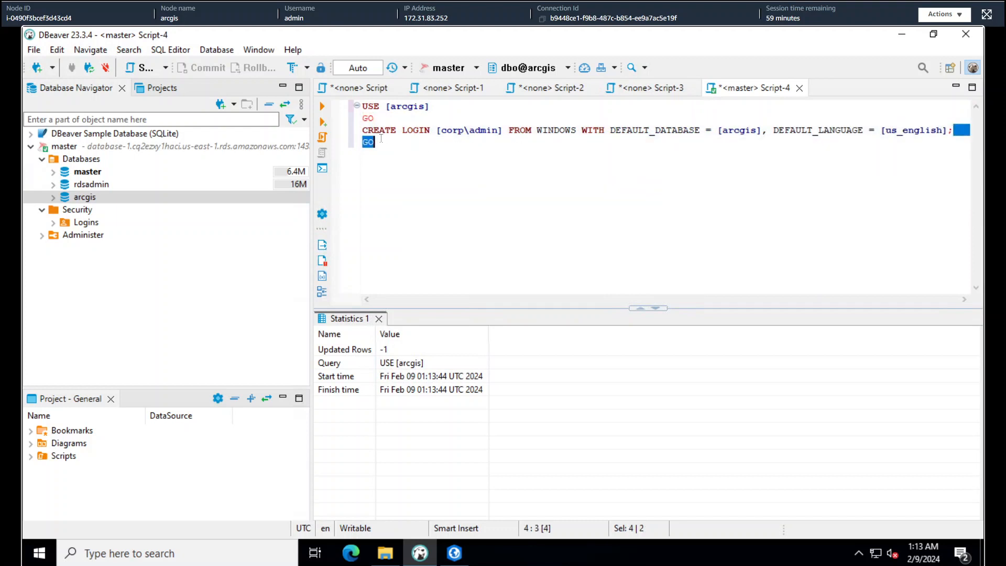
pyautogui.moveTo(955, 134); pyautogui.dragTo(363, 130)
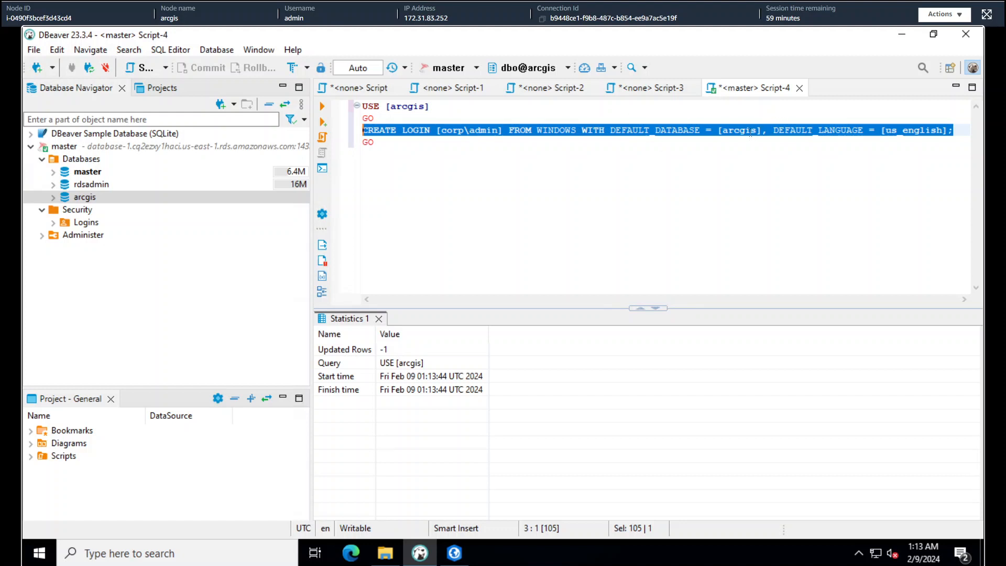
pyautogui.click(323, 106)
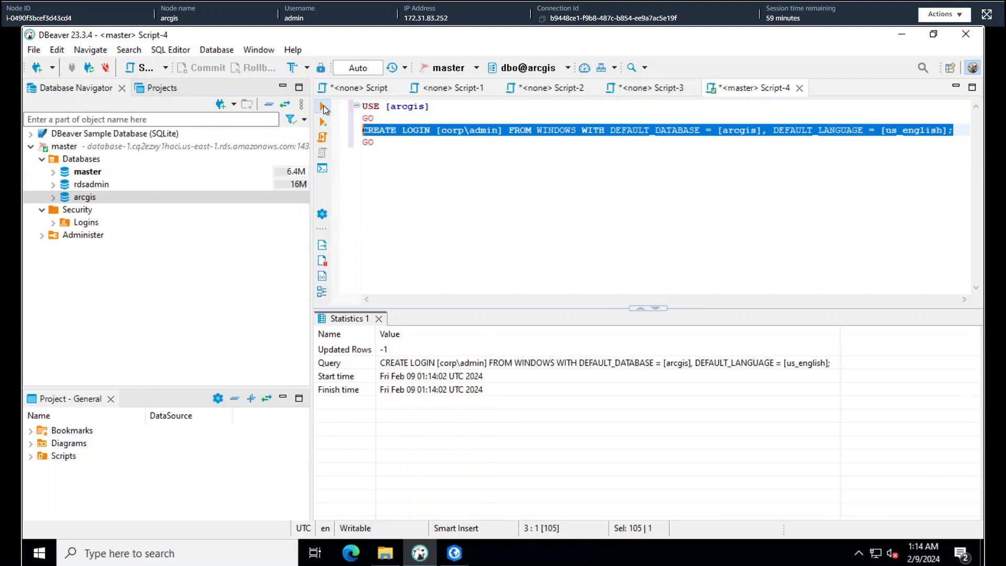
pyautogui.click(417, 242)
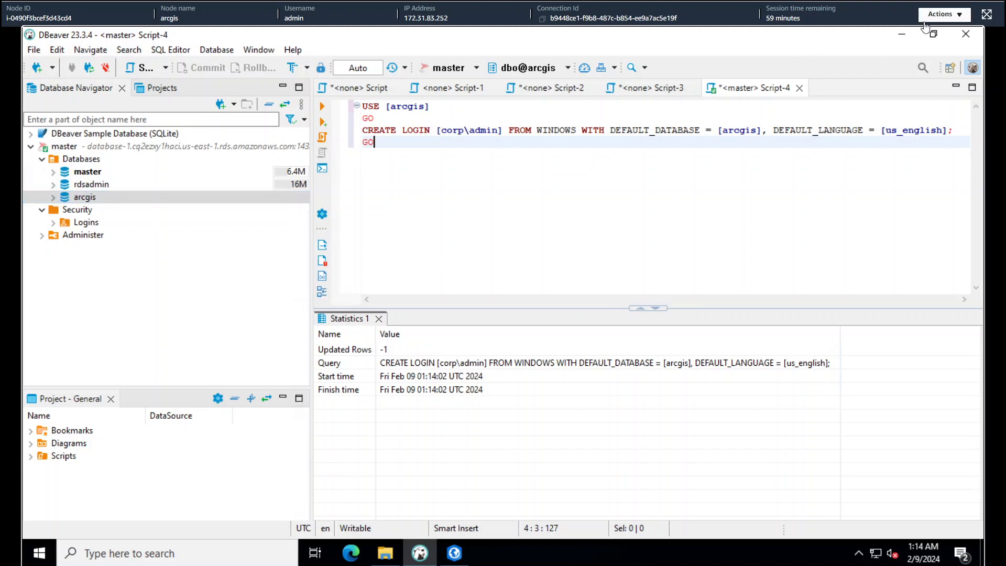
pyautogui.click(902, 33)
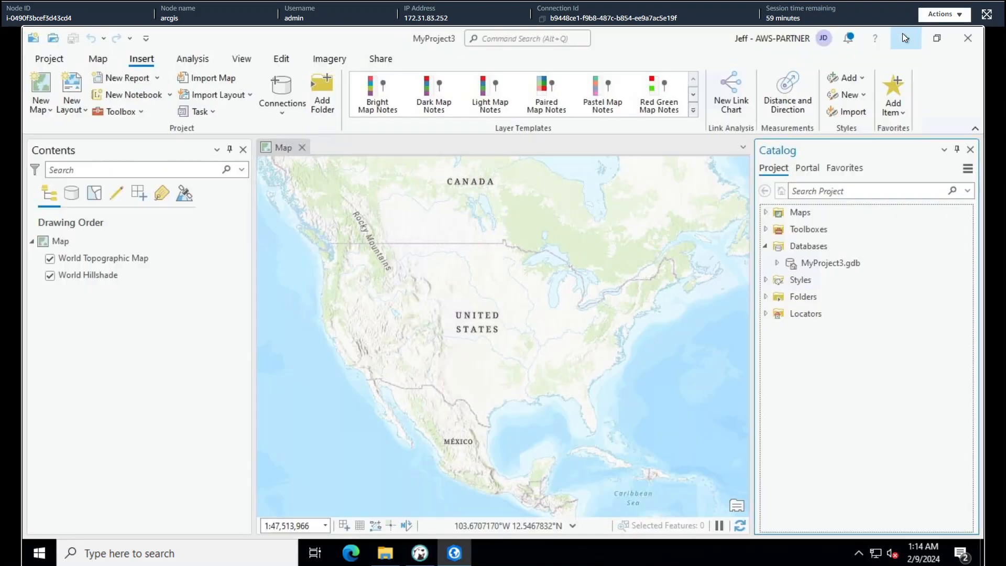
# Start a new database connection from Catalog's Databases and clear the pre-filled Instance
pyautogui.rightClick(813, 247)
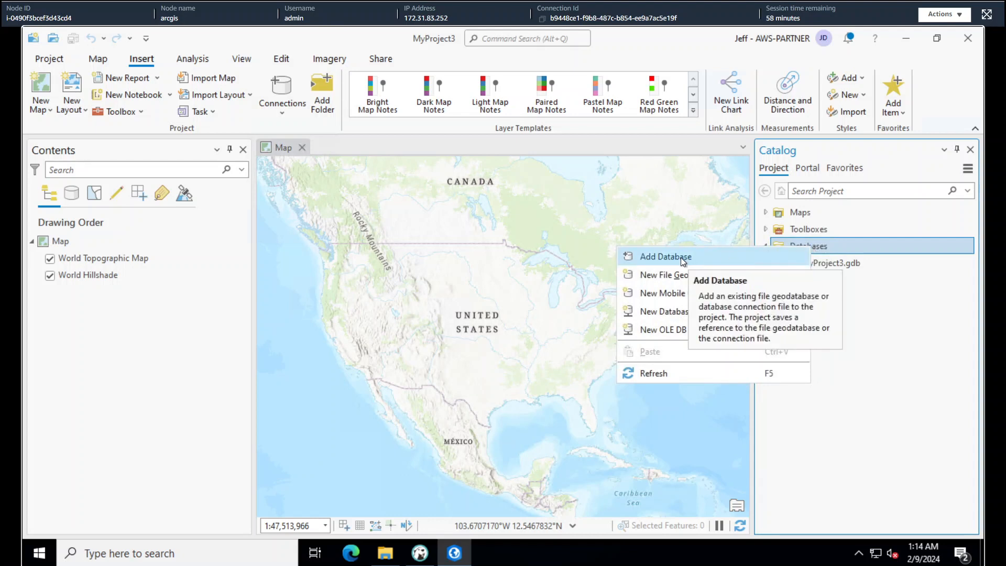
pyautogui.click(664, 311)
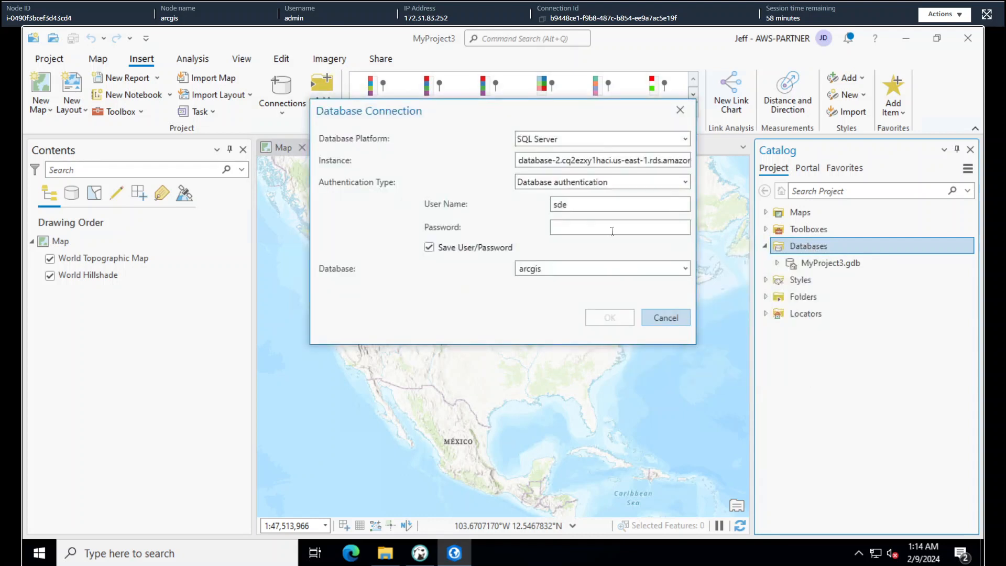
pyautogui.click(597, 160)
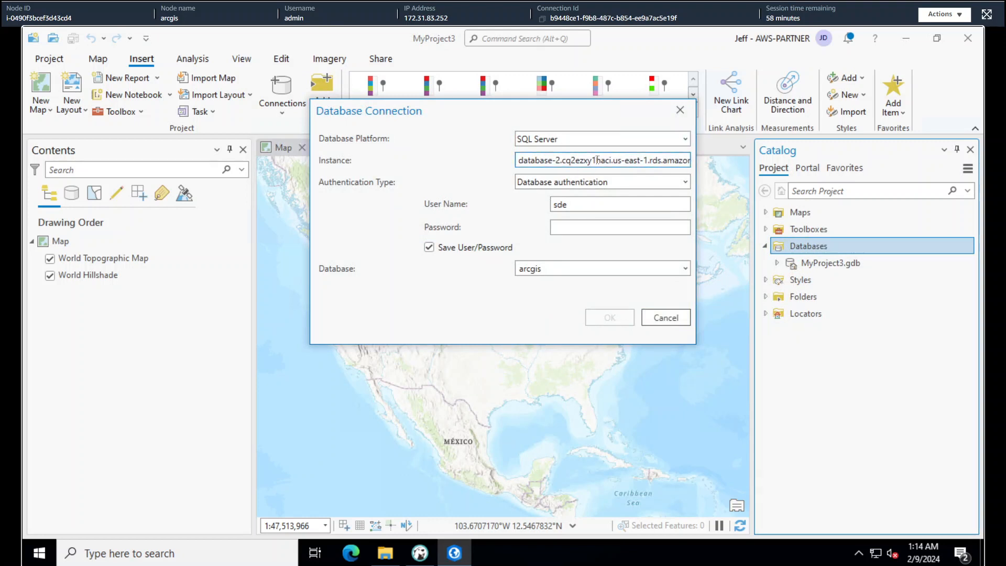
pyautogui.hotkey('ctrl', 'a')
pyautogui.press('BackSpace')
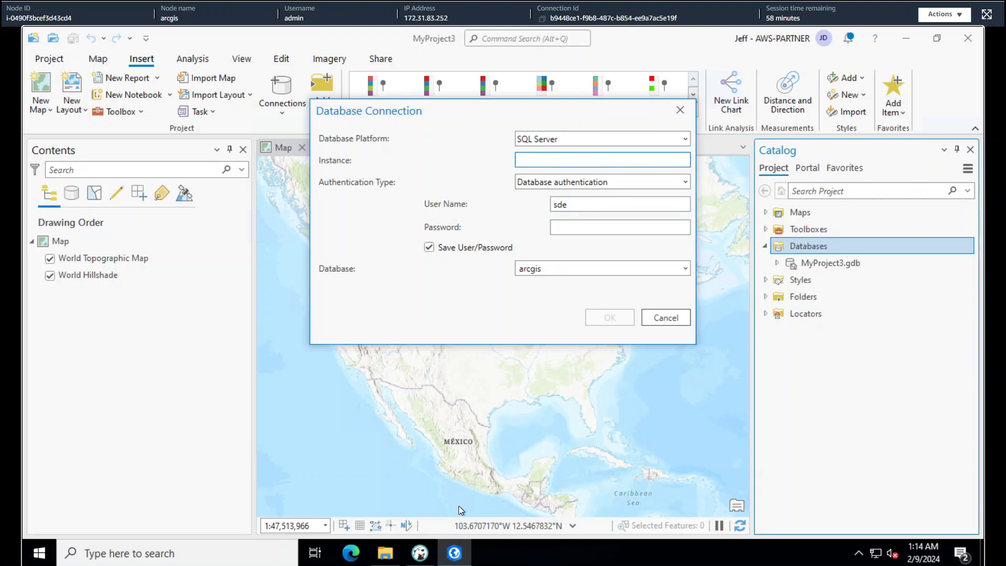
# Set Authentication Type to Operating system authentication, then go back to DBeaver
pyautogui.click(624, 184)
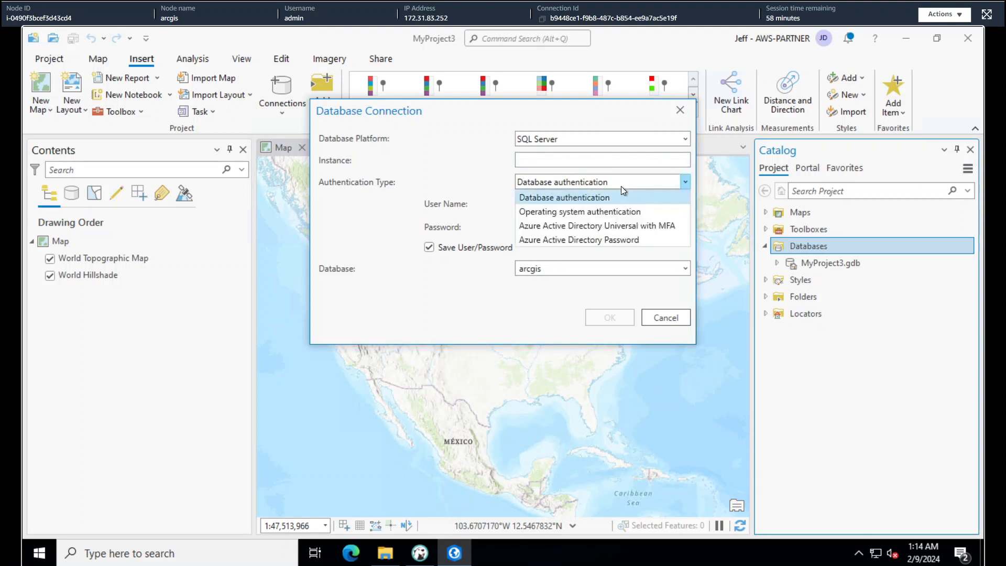
pyautogui.click(573, 212)
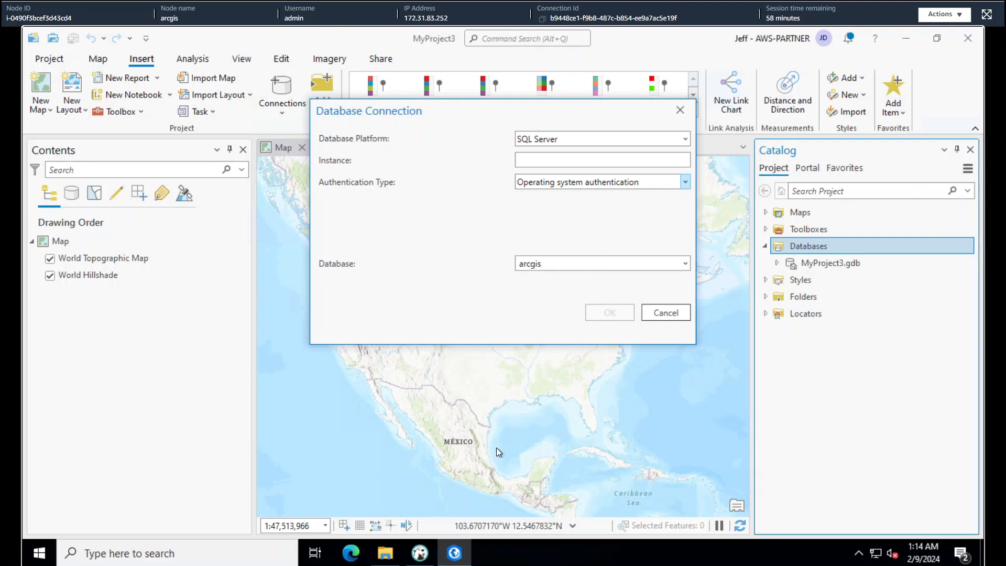
pyautogui.click(421, 554)
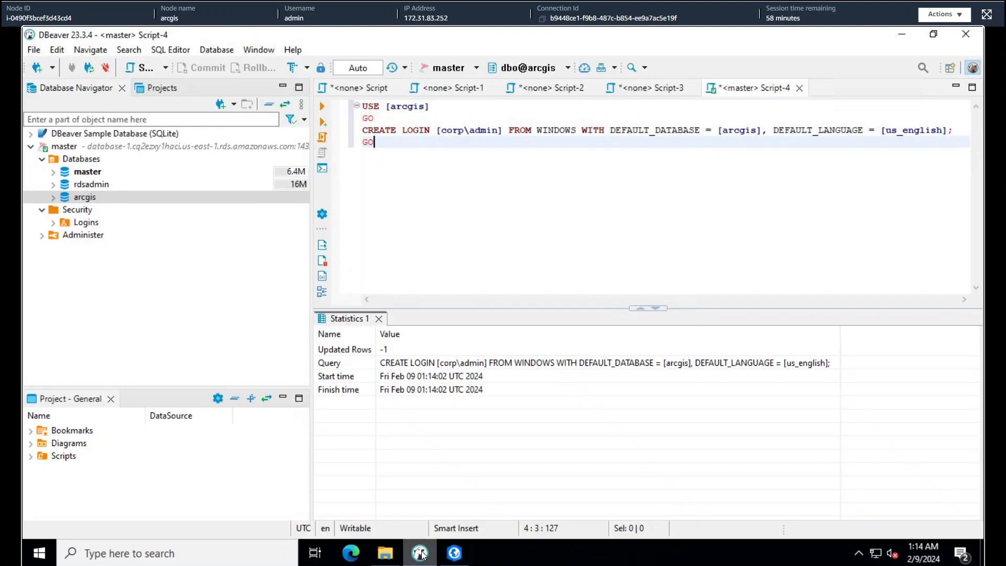
# Copy the Host address from the master connection's settings, then return to ArcGIS Pro
pyautogui.rightClick(90, 160)
pyautogui.rightClick(120, 148)
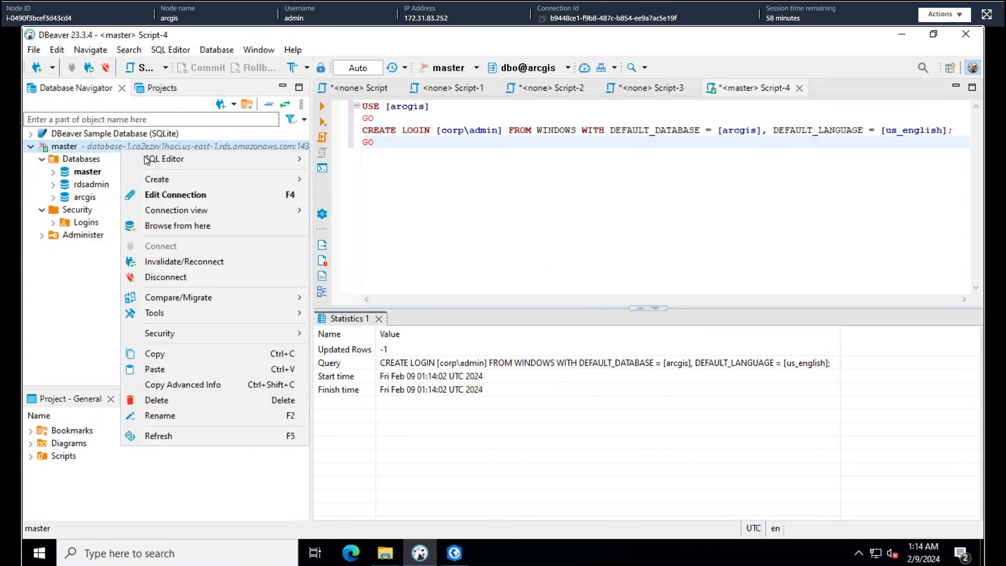
pyautogui.click(162, 194)
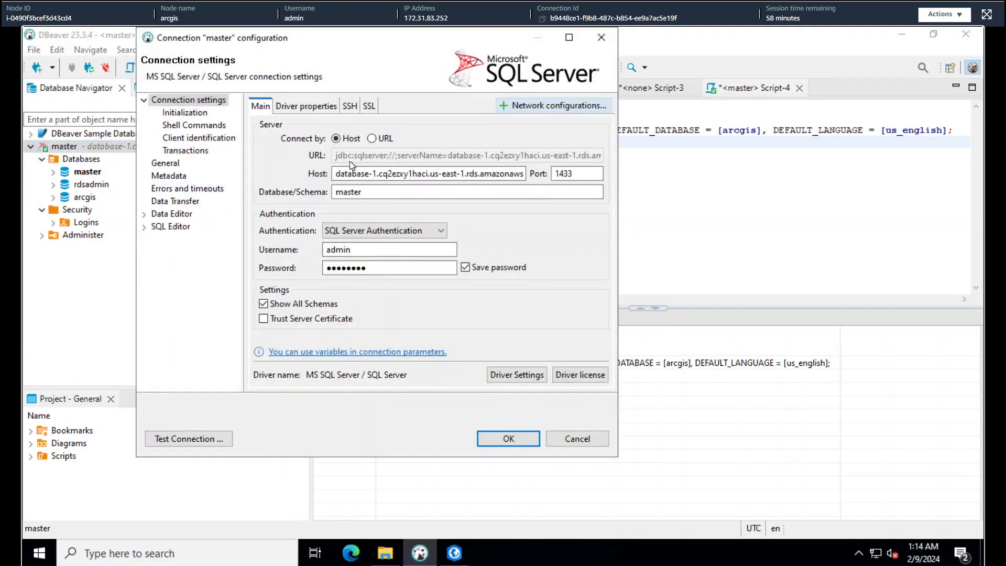
pyautogui.click(372, 173)
pyautogui.doubleClick(372, 173)
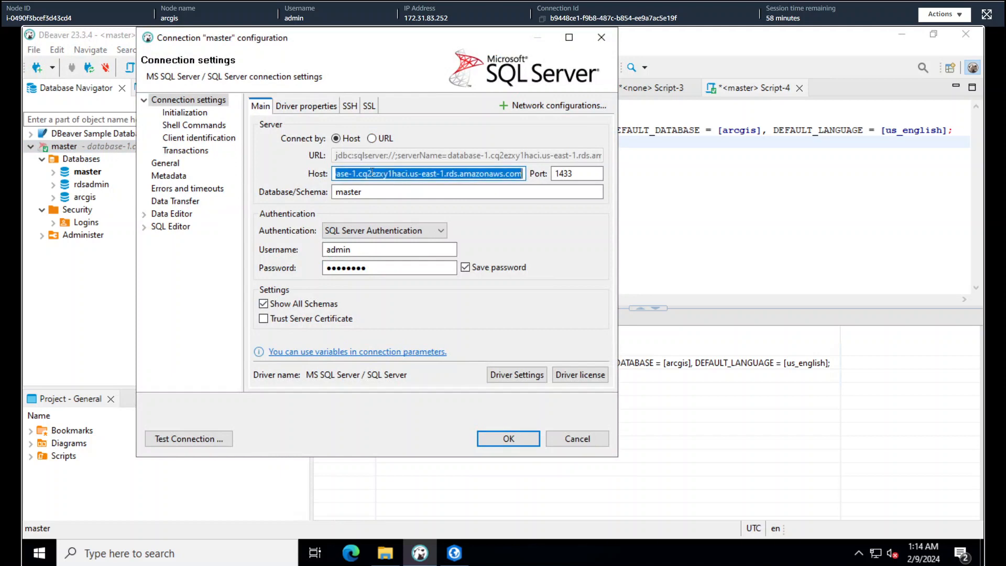
pyautogui.click(591, 443)
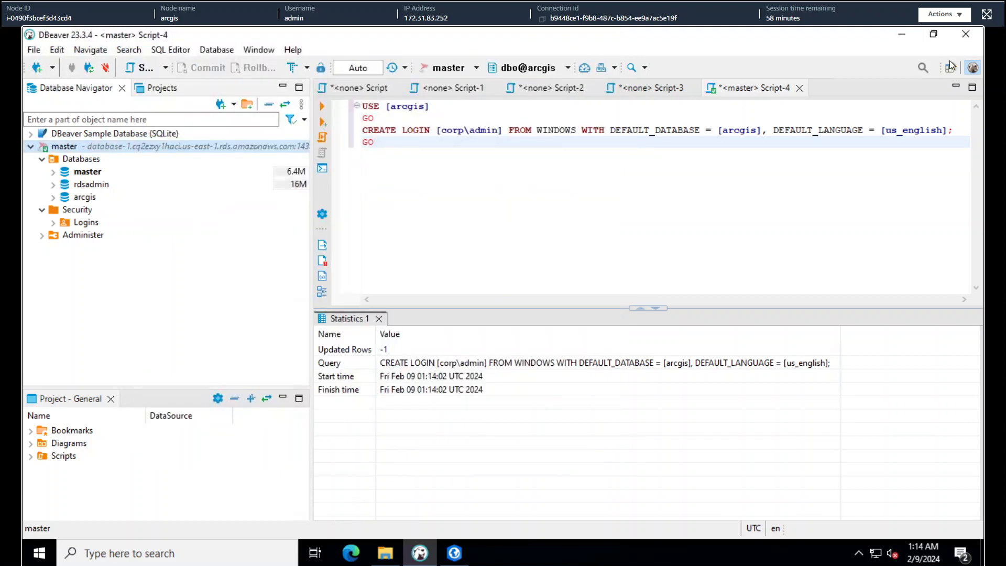
pyautogui.click(900, 37)
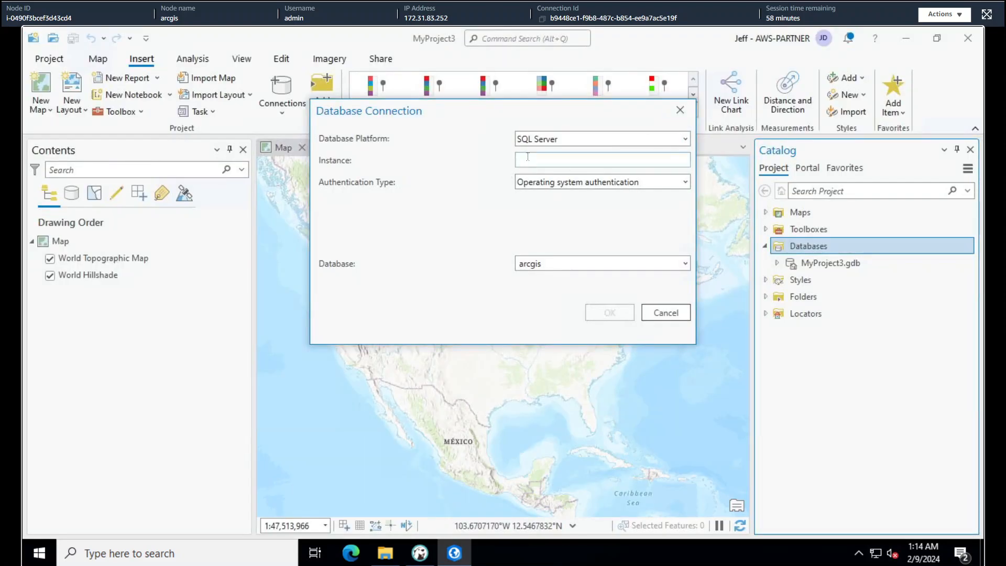
# Paste the RDS host as Instance, choose rdsadmin as database, save, and expand the connection
pyautogui.click(527, 156)
pyautogui.hotkey('ctrl', 'v')
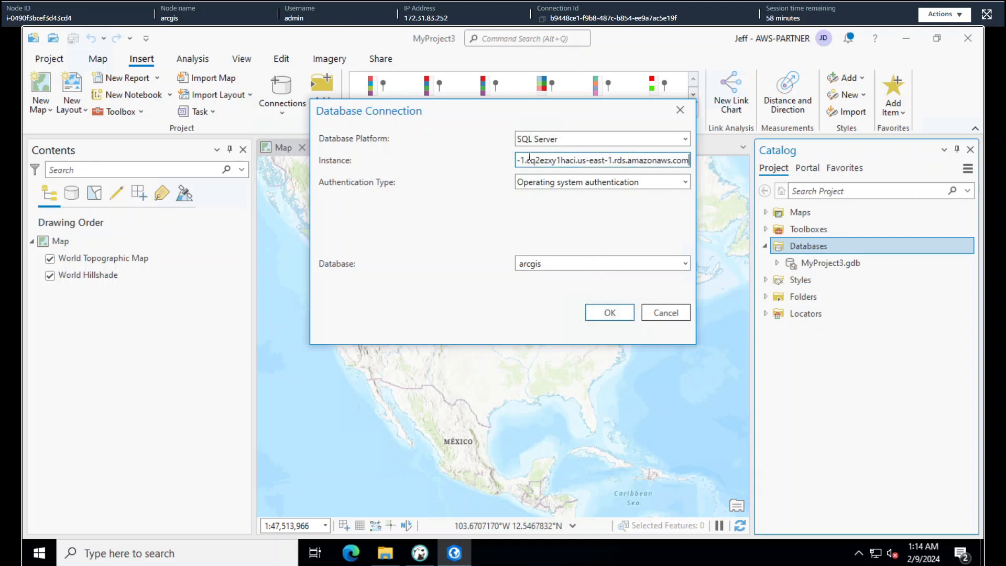
pyautogui.click(554, 260)
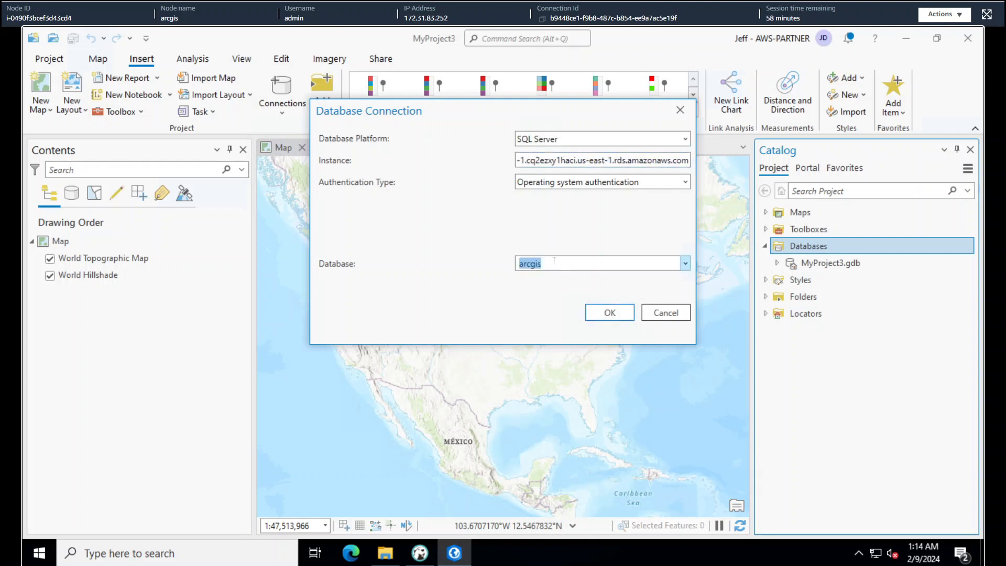
pyautogui.click(686, 262)
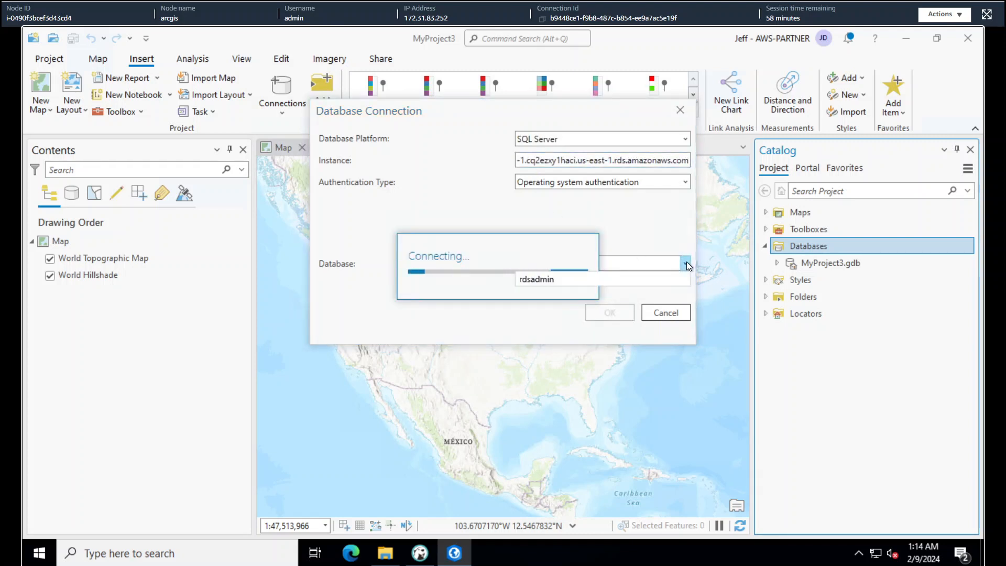
pyautogui.click(627, 279)
pyautogui.click(623, 313)
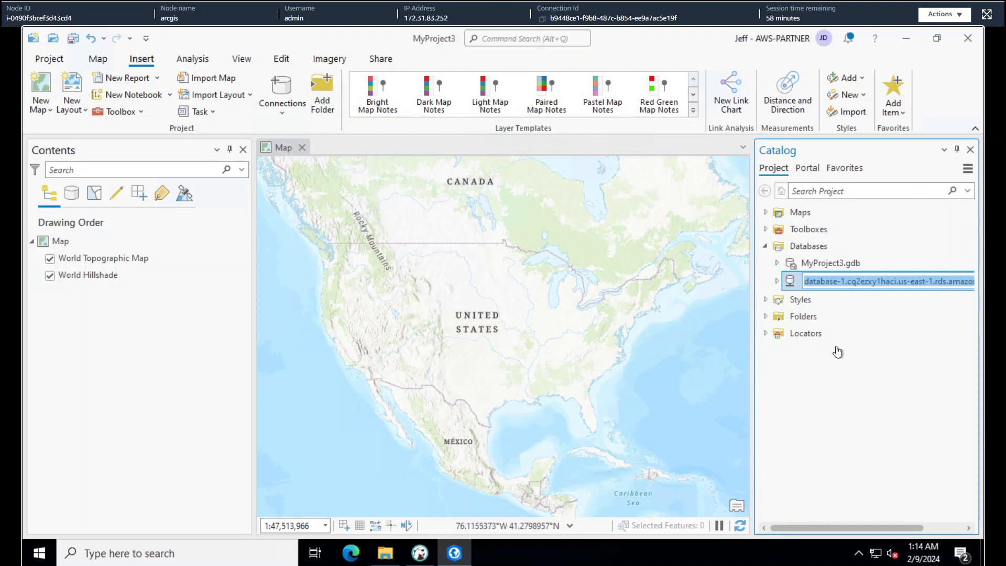
pyautogui.click(885, 374)
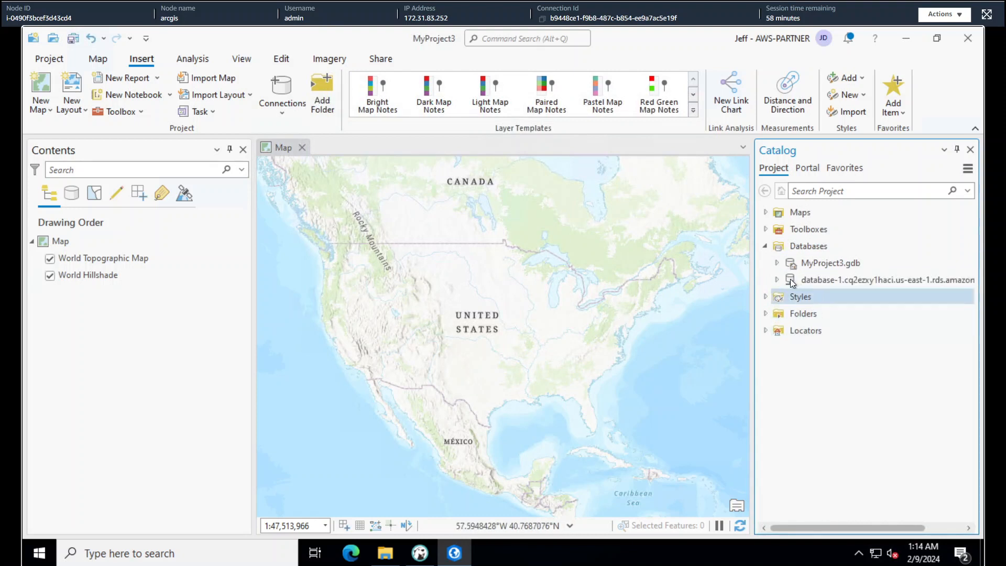
pyautogui.click(778, 280)
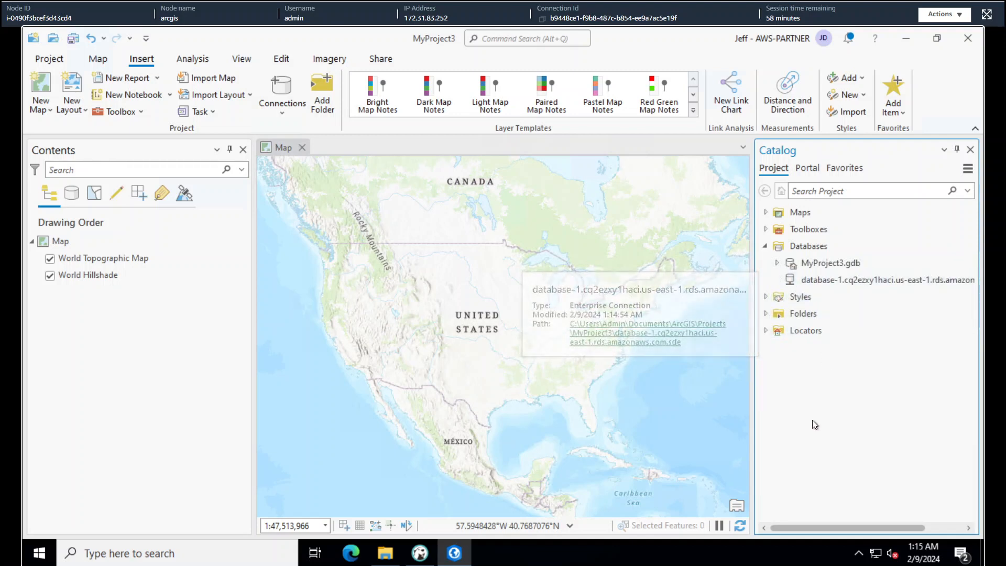
pyautogui.rightClick(831, 281)
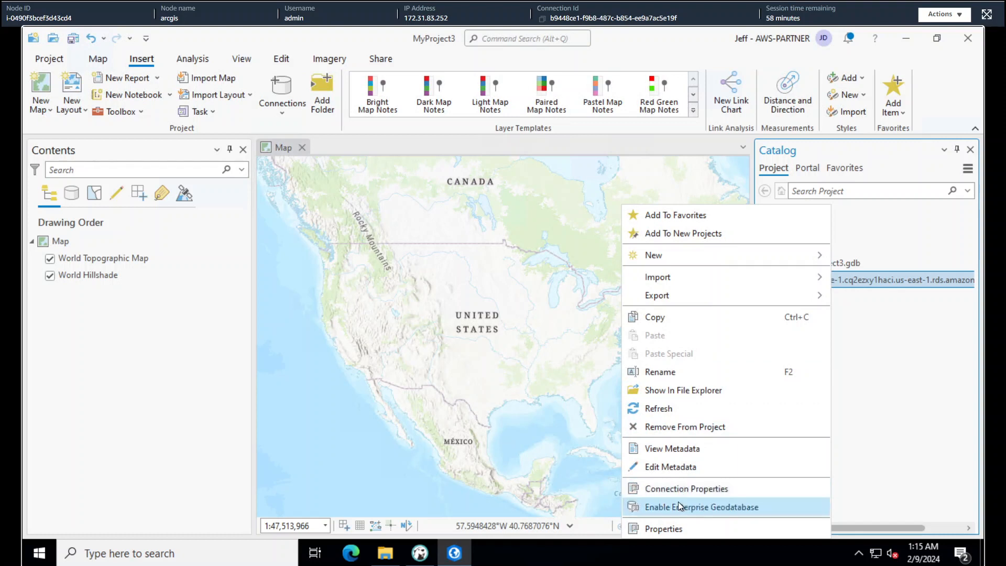
pyautogui.click(676, 488)
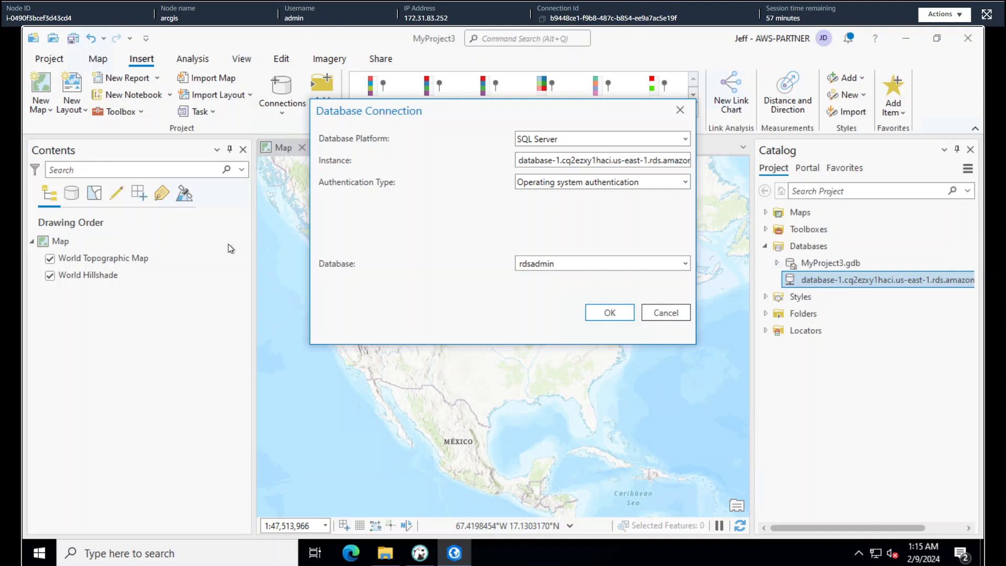
pyautogui.click(670, 312)
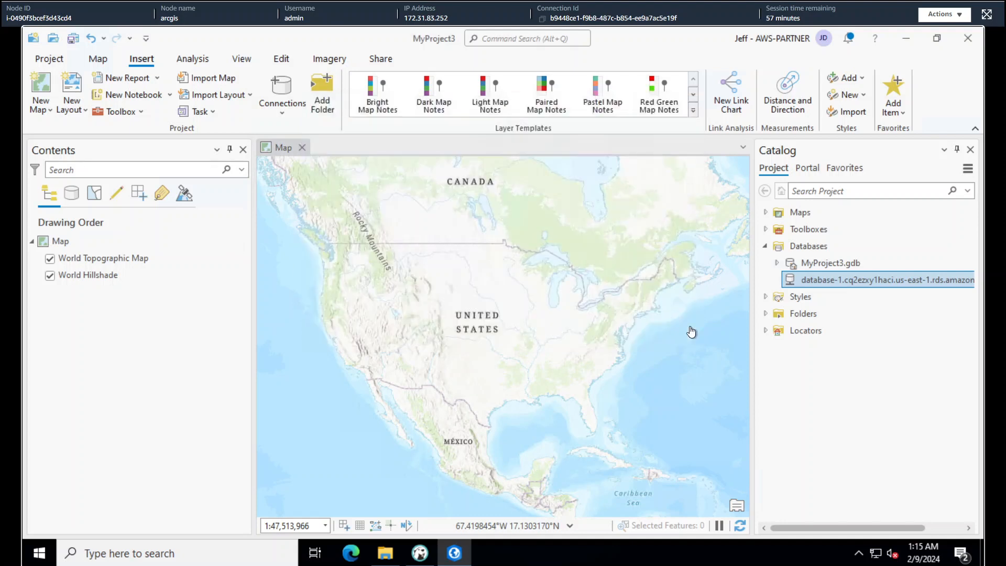
pyautogui.click(854, 416)
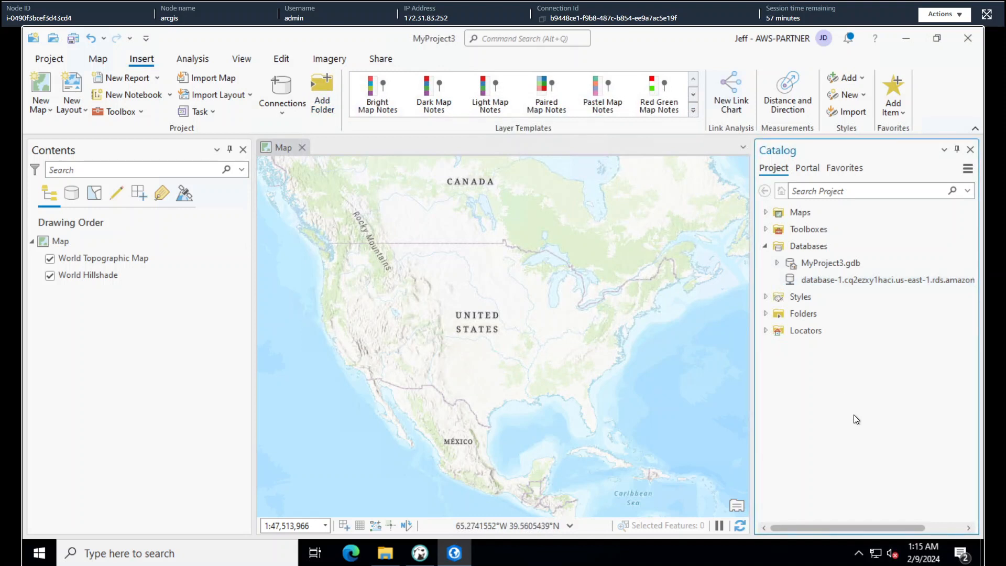